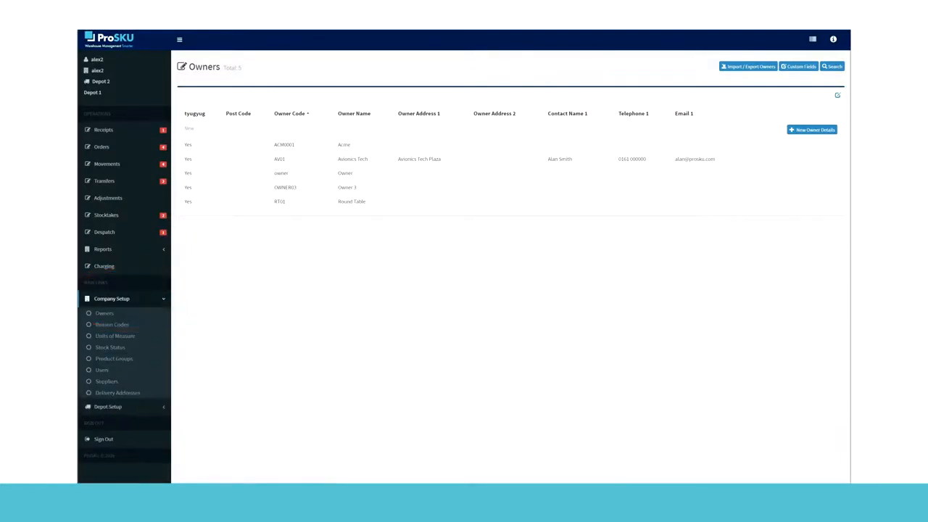
Step: Examine the permissions of the system user who is not a superuser, from login depots to report fields, and return to the list
left_click(102, 369)
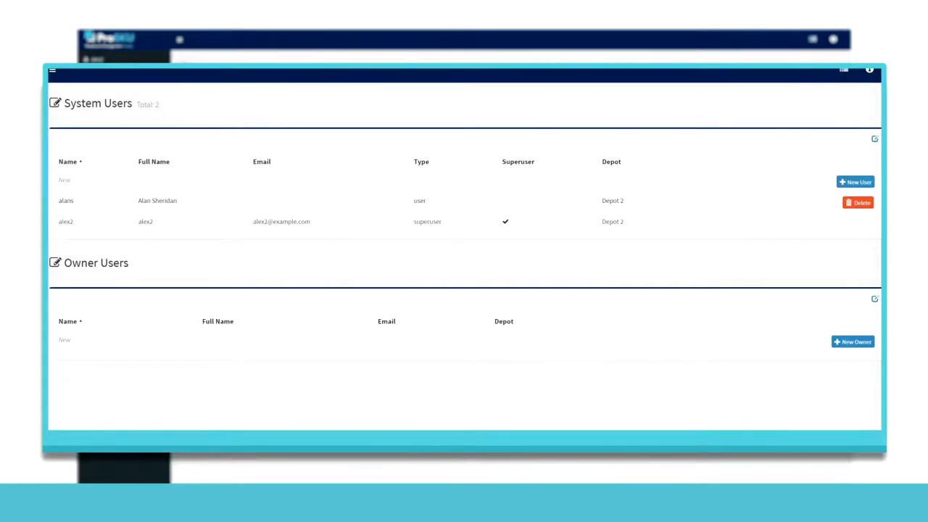
left_click(66, 201)
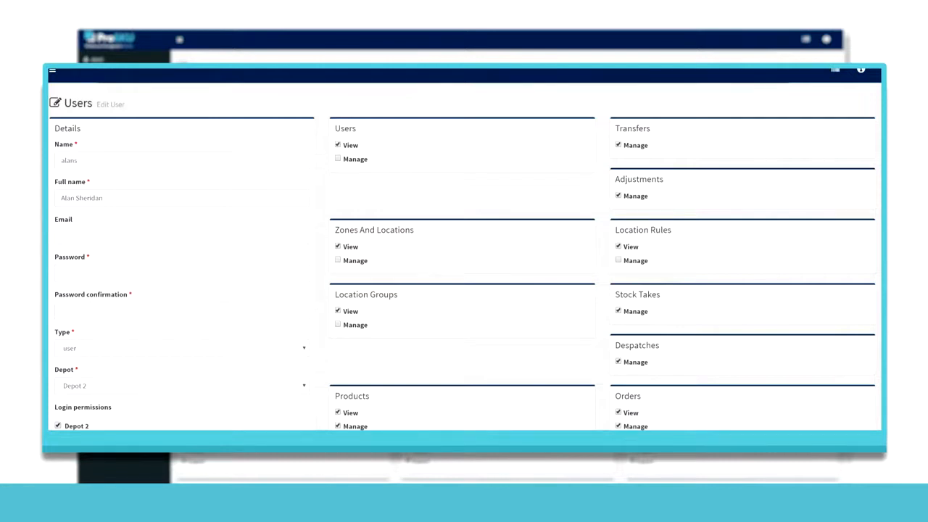
scroll(465, 256, "down", 3)
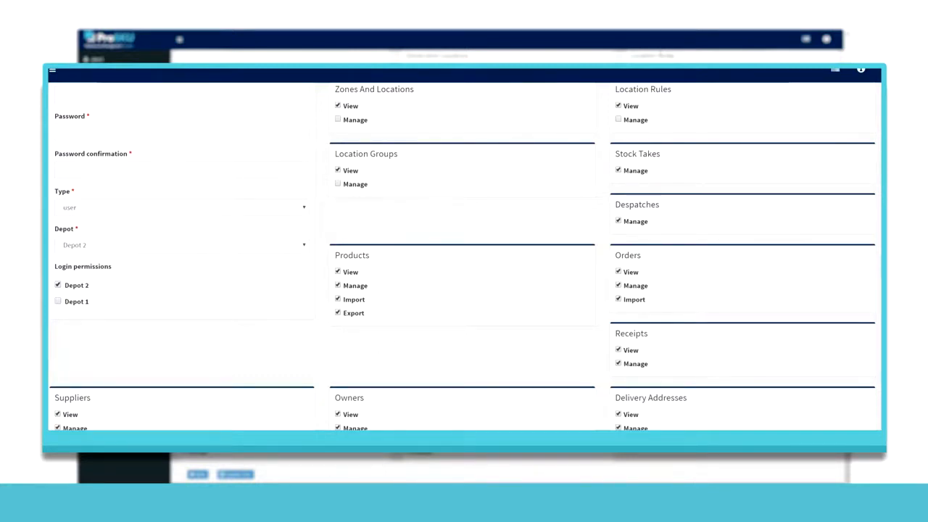
scroll(464, 250, "down", 4)
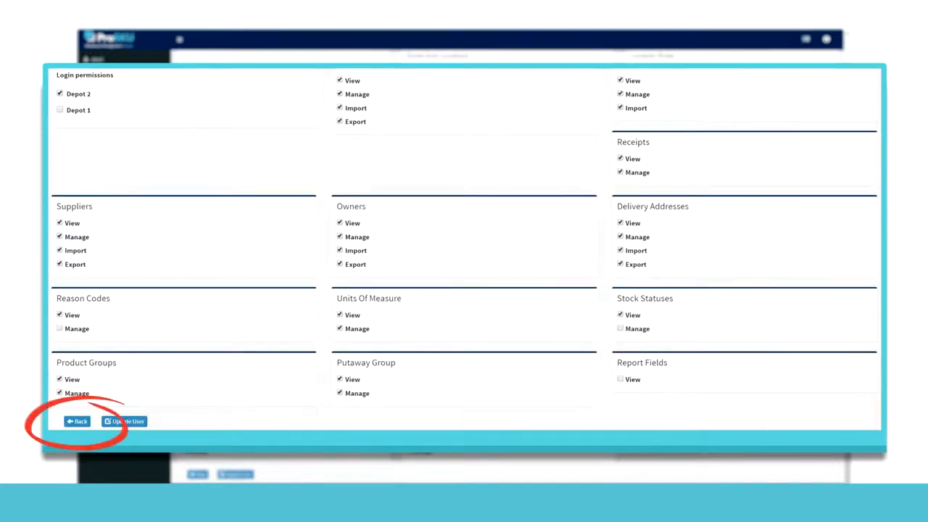
left_click(77, 421)
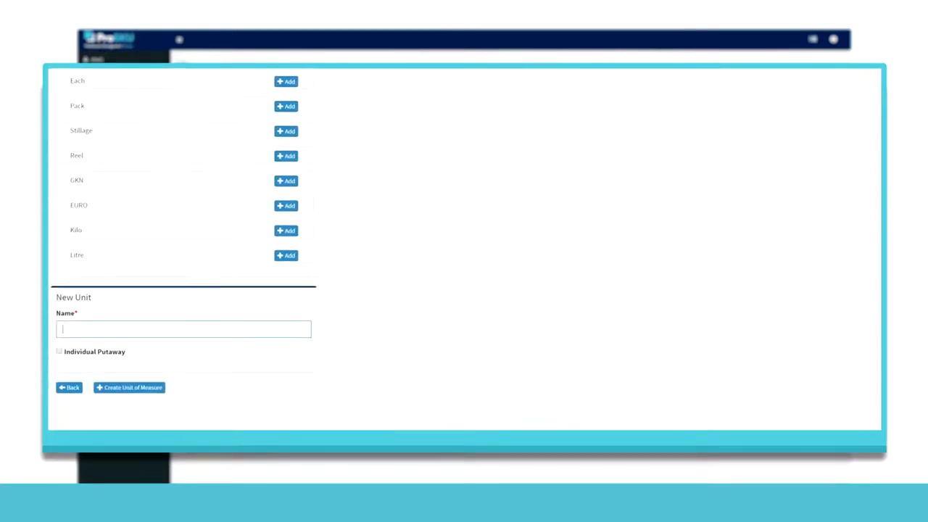
Step: Create a new unit of measure named Cage and reopen the company setup options
type("Cage")
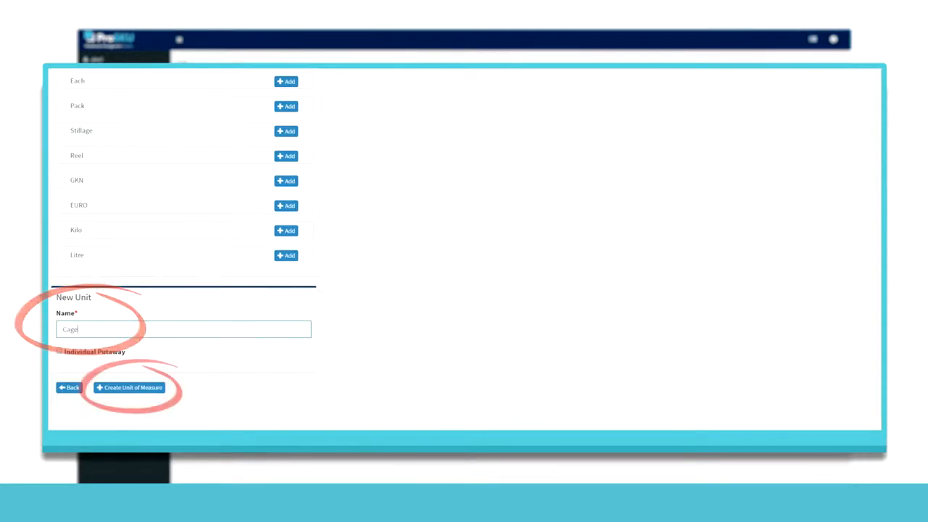
left_click(129, 387)
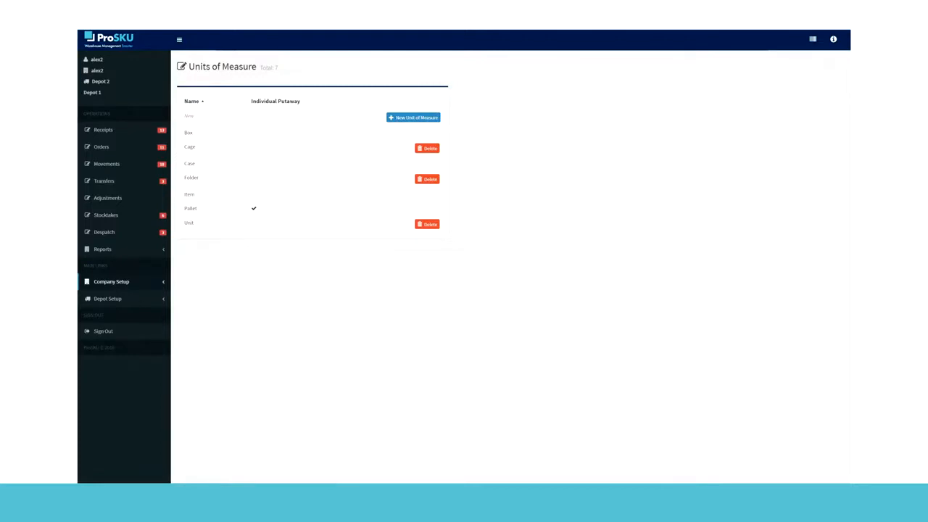
left_click(111, 282)
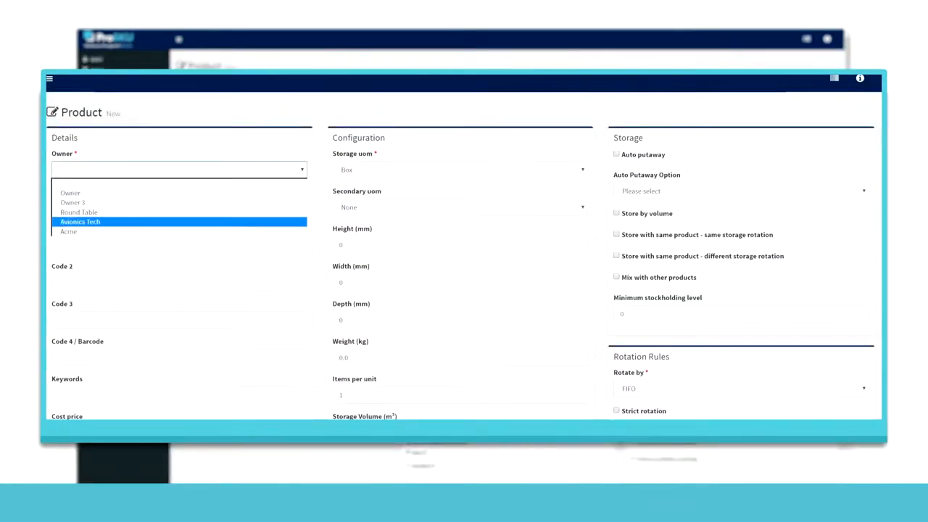
Step: Fill in a new product for owner Avionics Tech with code 9785126, description Toffee Bars and storage unit Case
left_click(180, 207)
type("978")
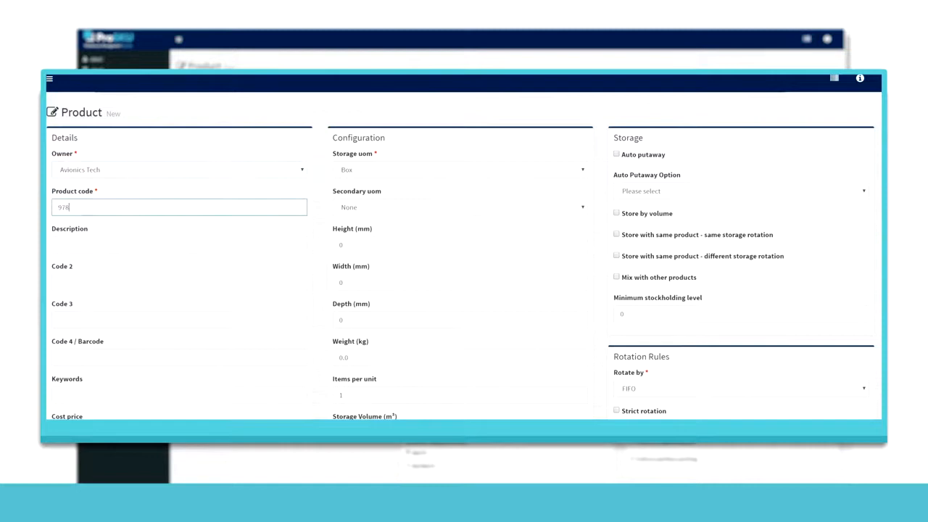
type("5126")
left_click(179, 245)
type("Tof")
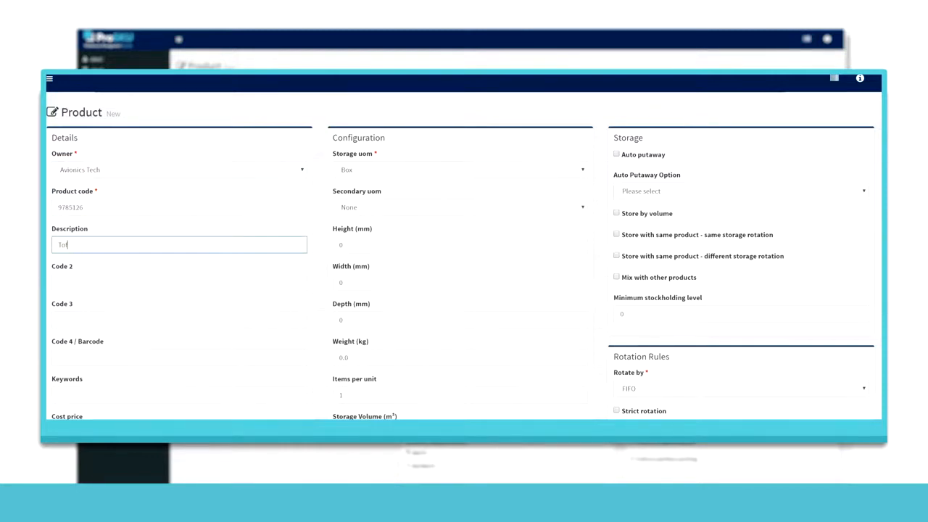
type("fee Bars")
left_click(460, 170)
key("Return")
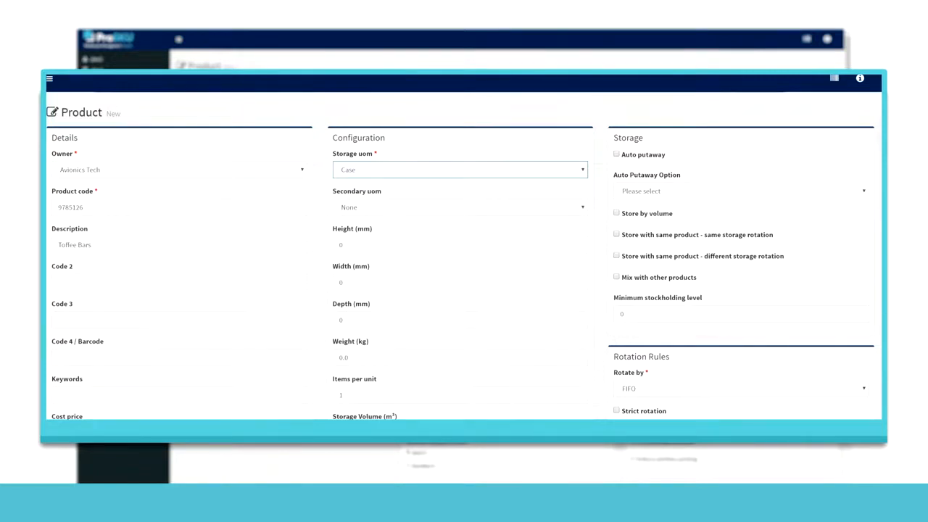
scroll(464, 232, "down", 1)
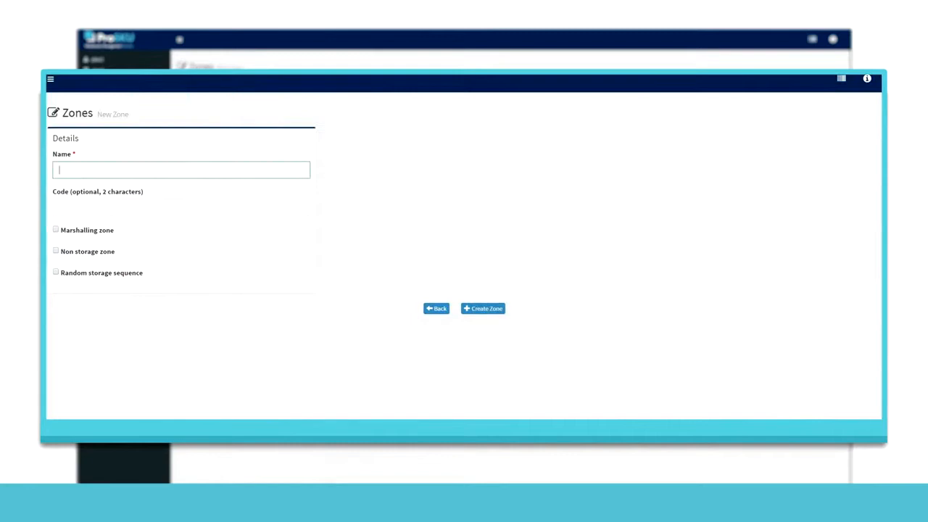
Step: Create a new zone named Zone 9
type("Zone 9")
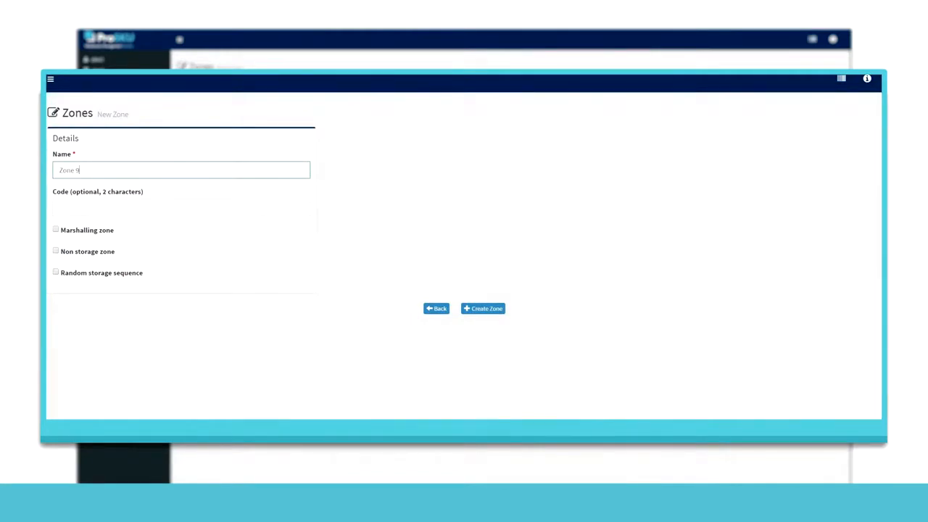
left_click(483, 308)
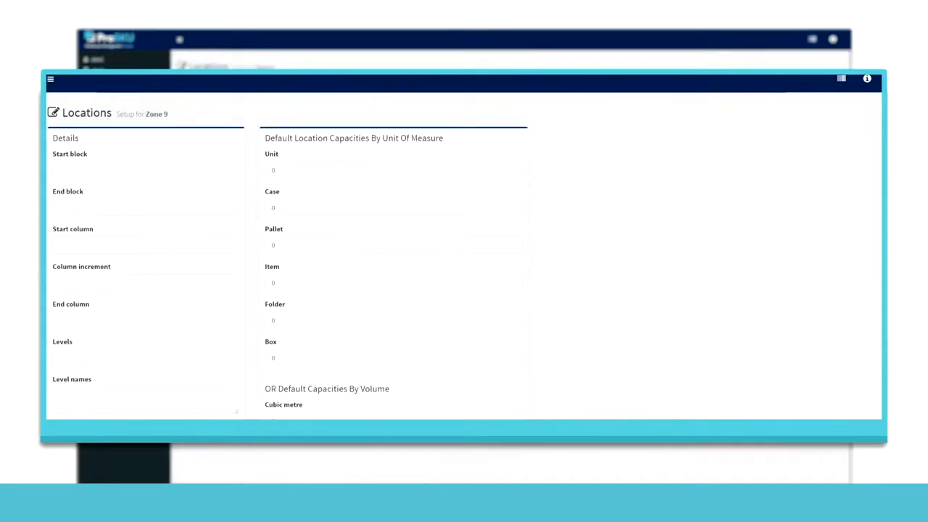
Step: Set the Zone 9 locations to blocks A through C and columns 1 to 5 with an increment of 1
left_click(146, 170)
left_click(146, 208)
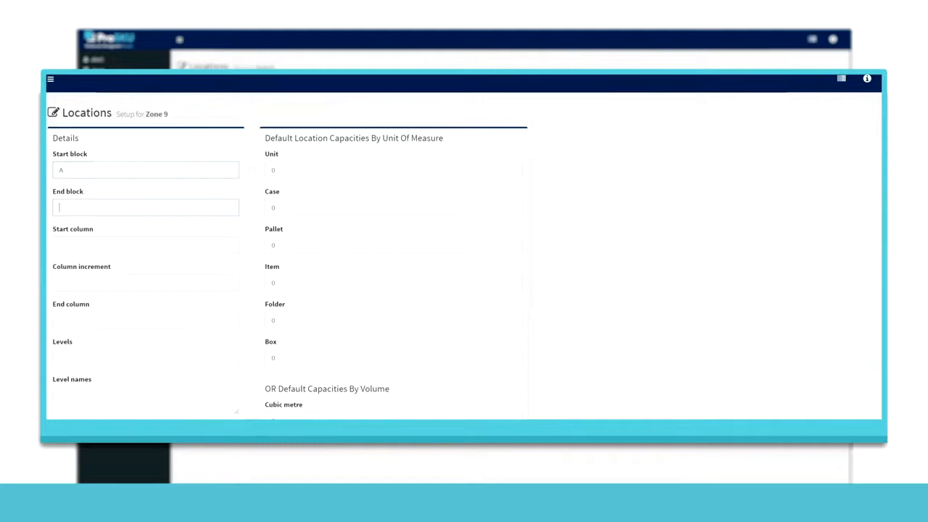
type("C")
key("Tab")
type("1")
key("Tab")
type("1")
key("Tab")
type("5")
Step: Give the Zone 9 locations 2 levels named A and B, enter a default capacity of 10 and create the locations
key("Tab")
type("2")
key("Tab")
type("A")
key("Return")
type("B")
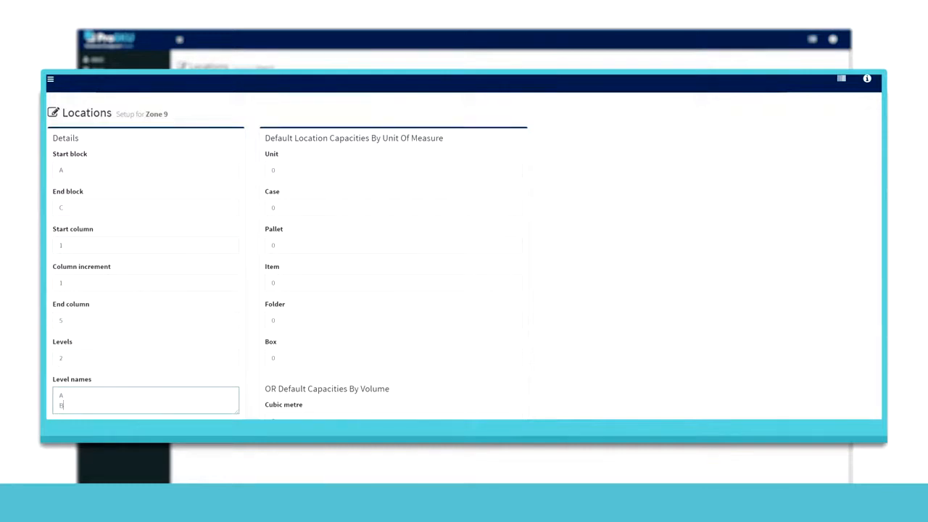
key("Tab")
type("10")
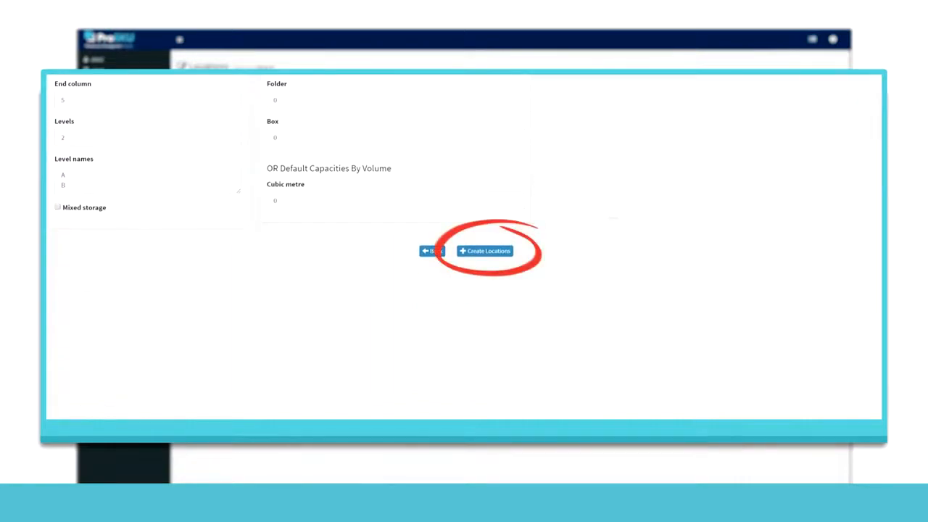
key("Return")
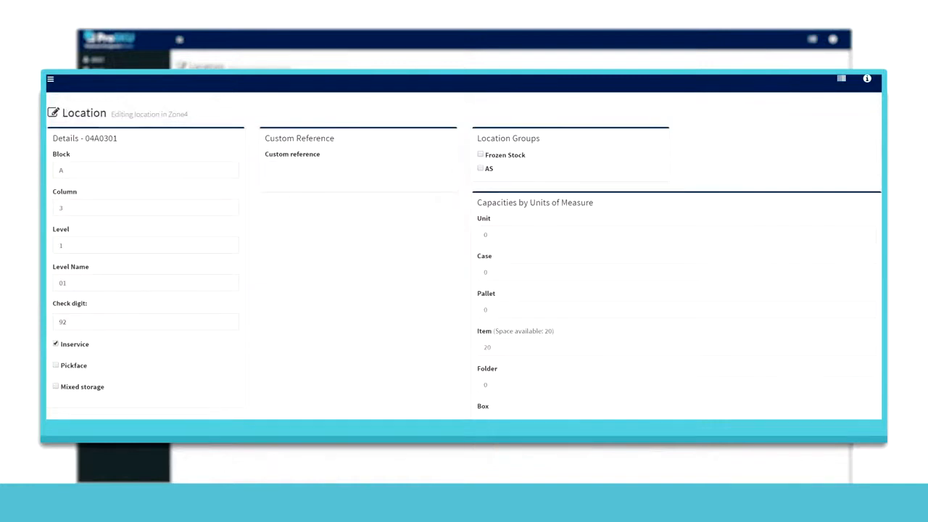
Step: Examine the custom reference, storage options and unit-of-measure capacities of location 04A0301 in Zone4
left_click(358, 171)
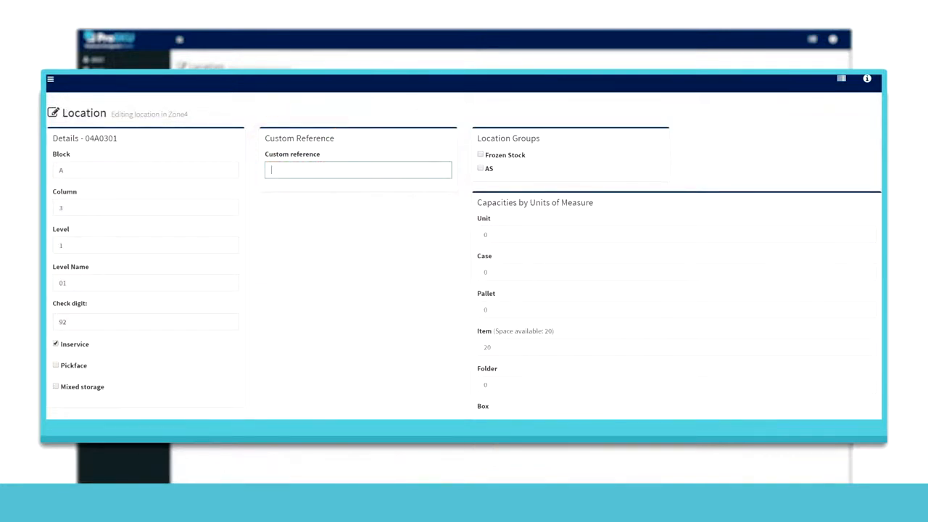
scroll(464, 246, "down", 2)
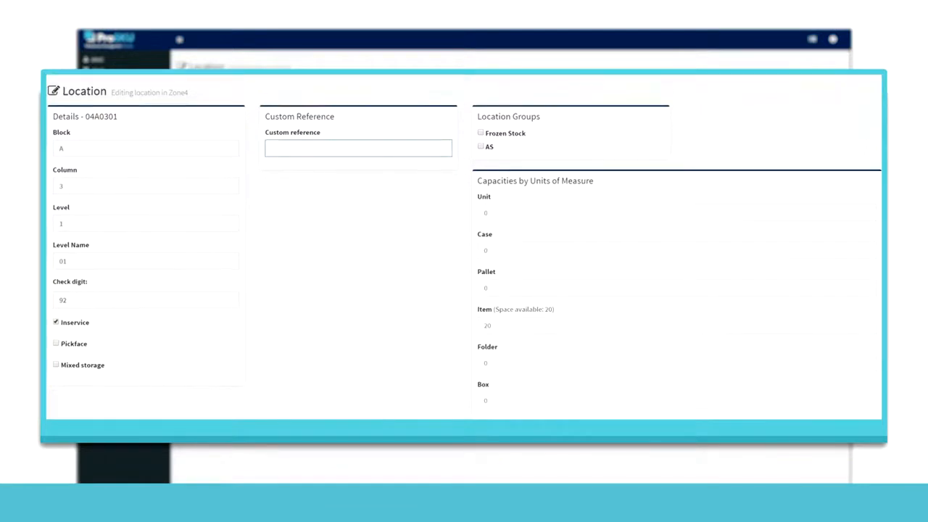
left_click(466, 390)
scroll(464, 246, "up", 2)
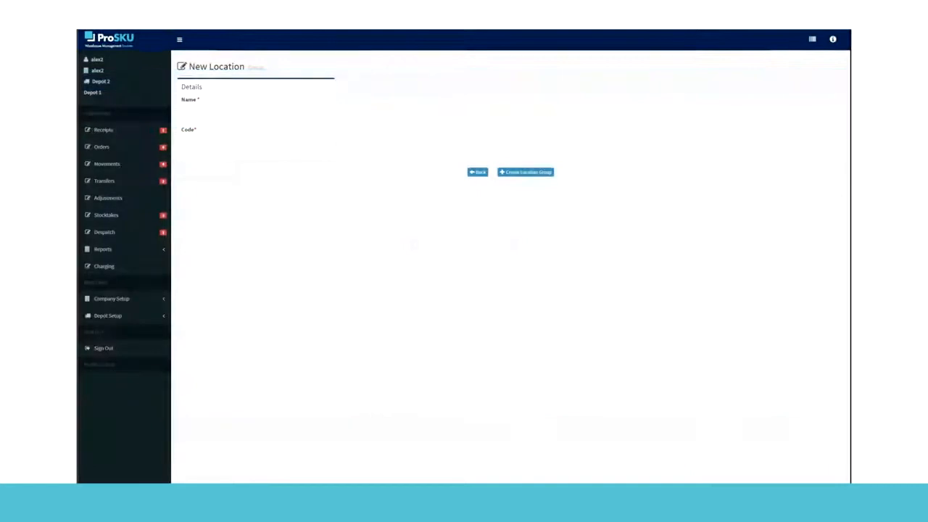
Step: Open Rule 1 from the depot's location rules to view its putaway priority numbers
left_click(108, 316)
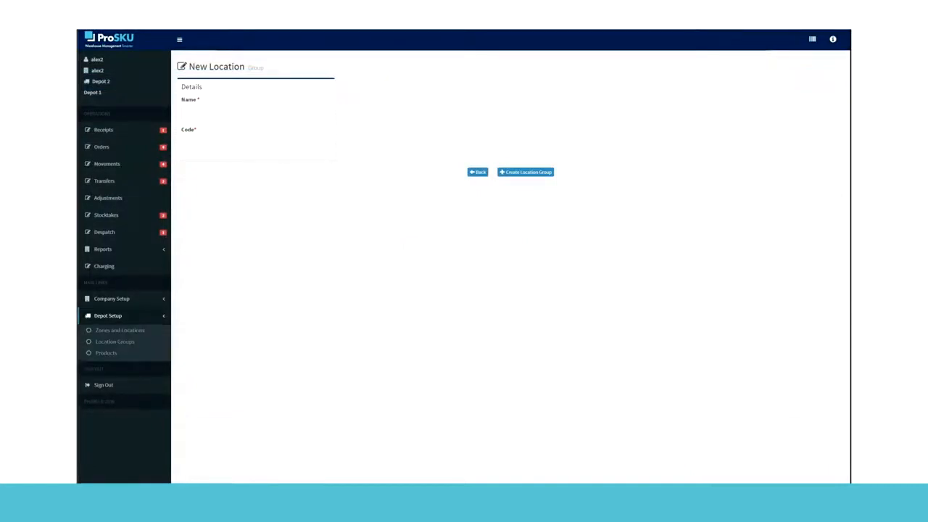
left_click(112, 364)
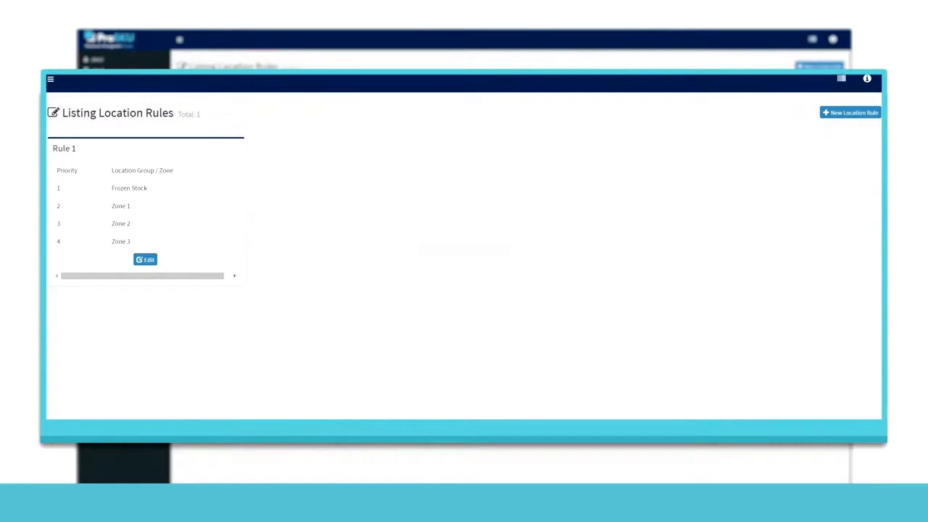
left_click(145, 260)
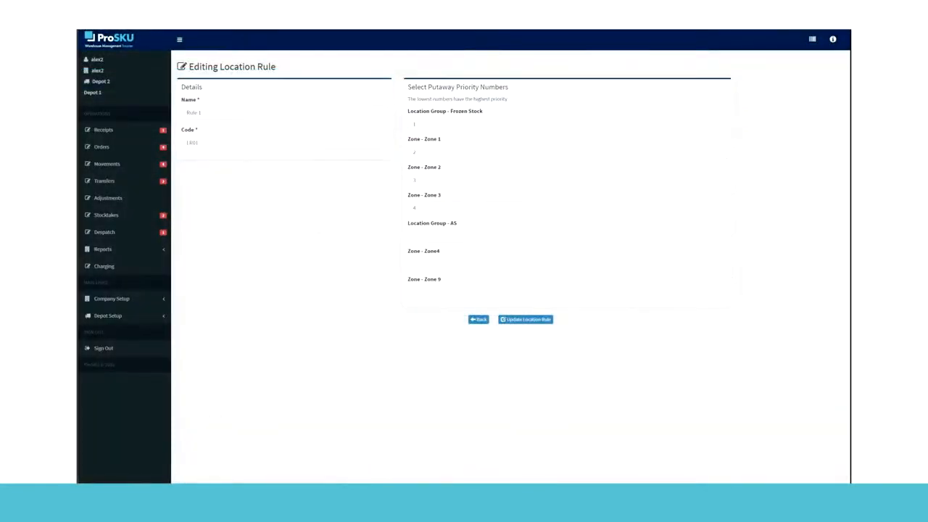
Step: Open the depot's picking and replenishment rules
left_click(108, 316)
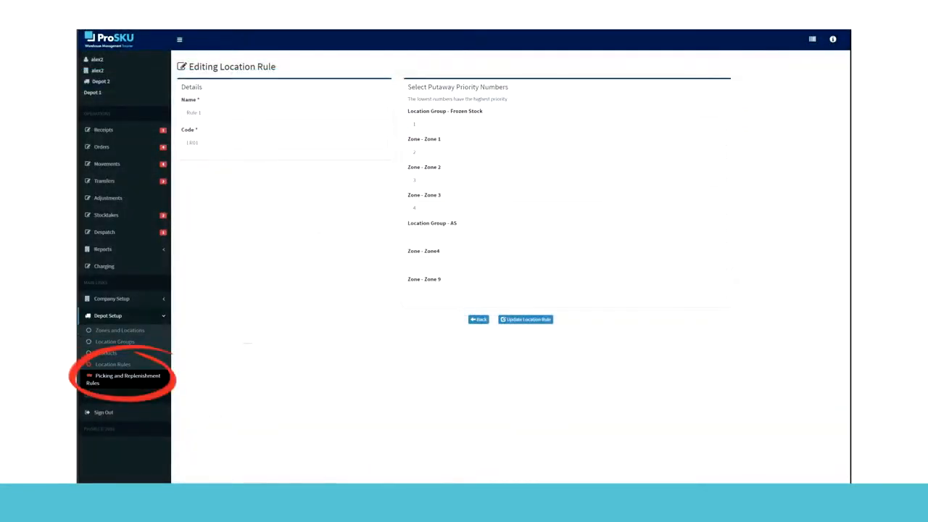
left_click(127, 376)
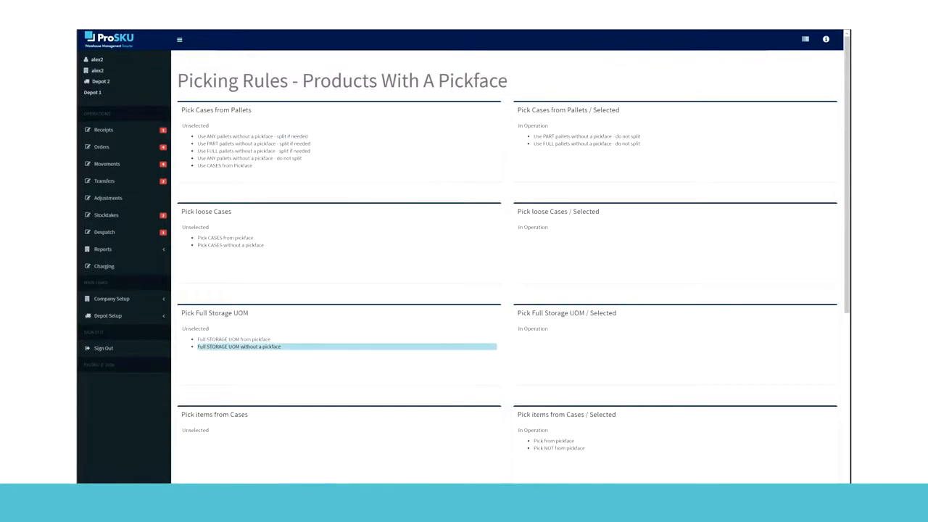
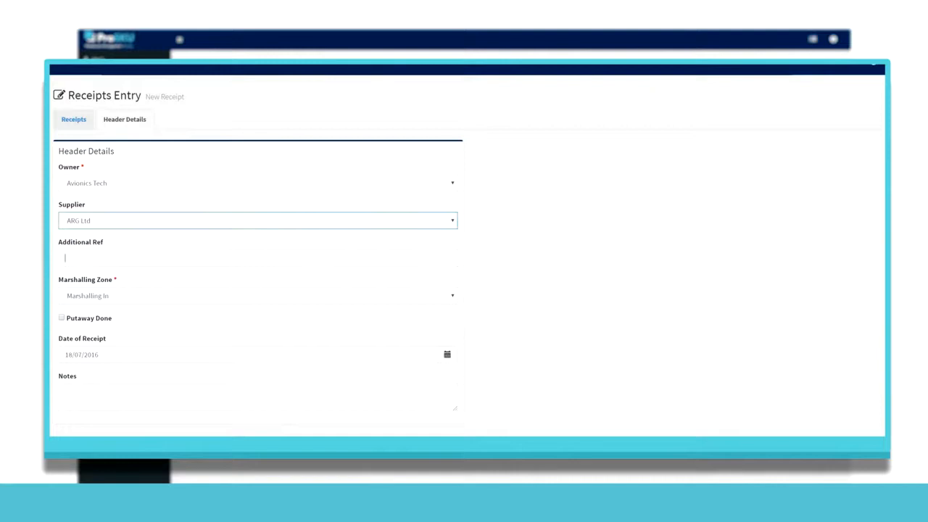
Step: Create a receipt for owner Avionics Tech with supplier ARG Ltd, additional ref ref01 and marshalling zone Marshalling In
key("Down")
key("Return")
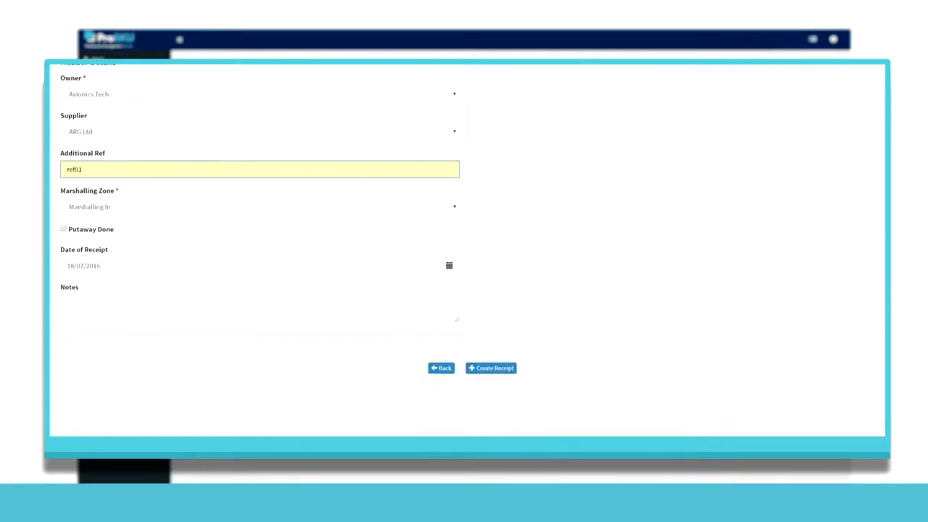
left_click(258, 295)
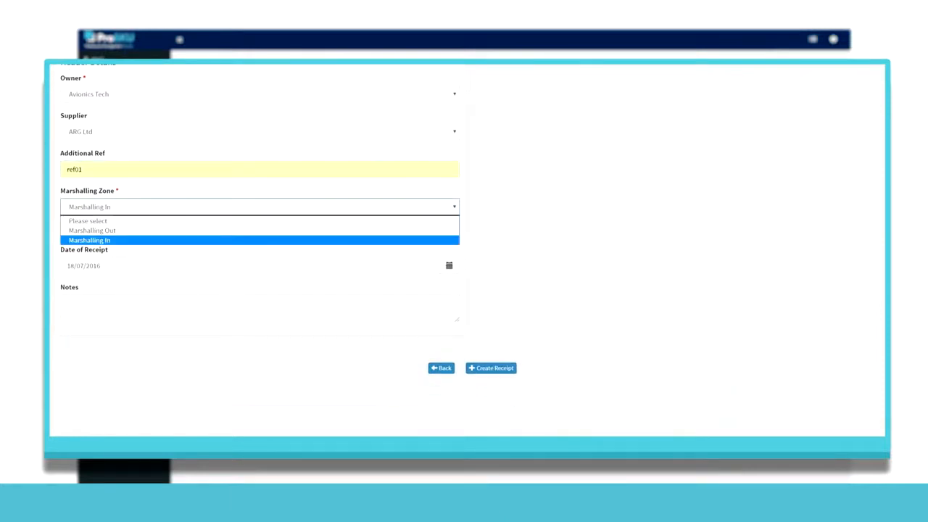
key("Return")
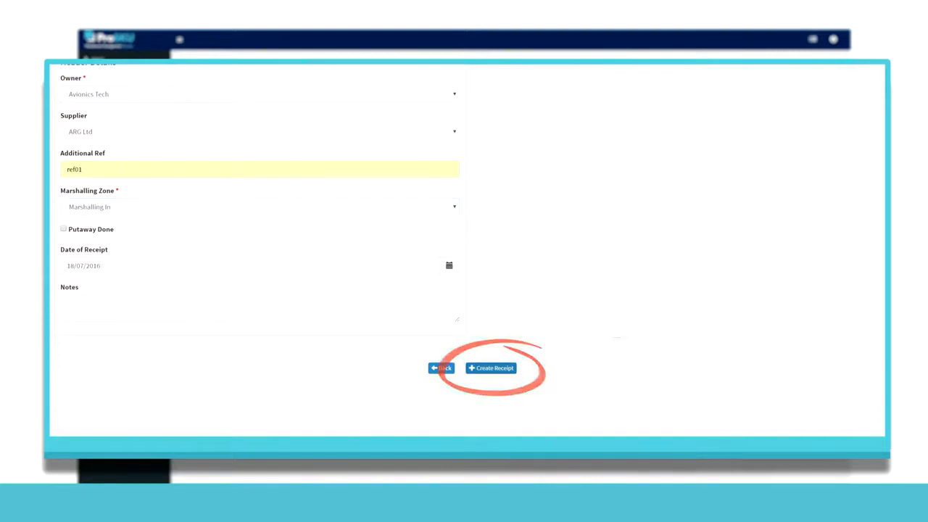
left_click(490, 368)
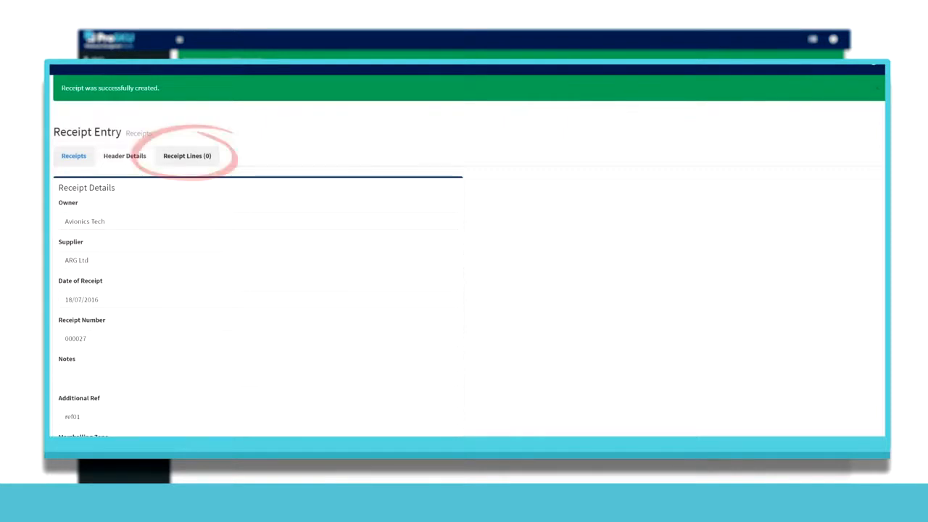
Step: Add a receipt line for product FSE01 (Fuse), 1 pallet of 1 case, with batch number 1
left_click(187, 156)
left_click(266, 194)
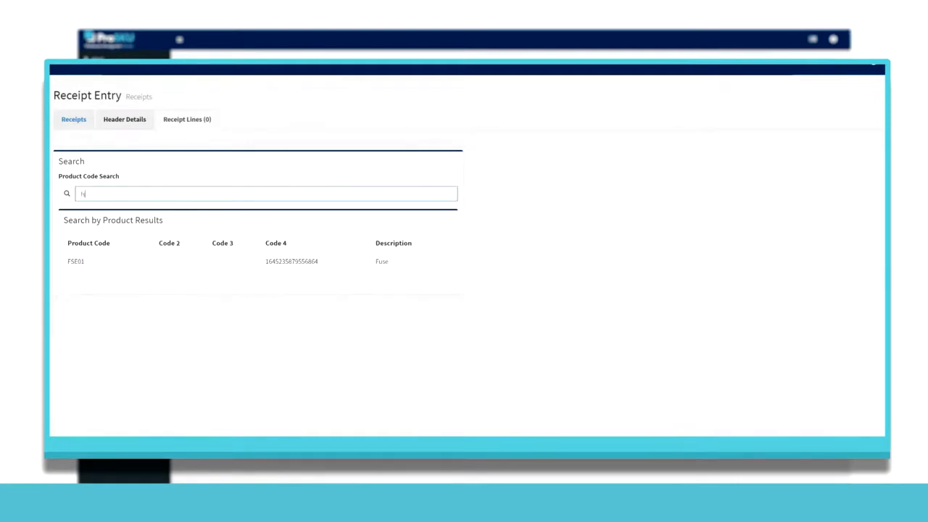
left_click(76, 262)
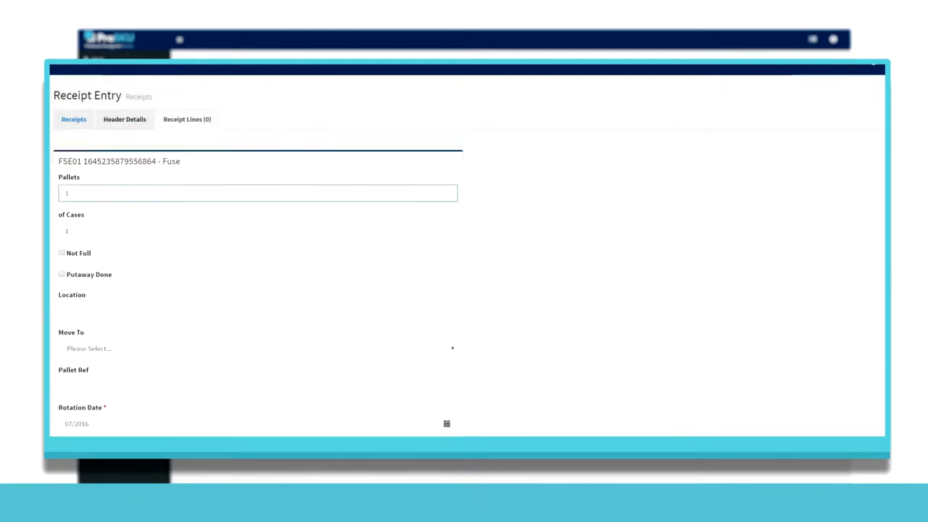
scroll(468, 250, "down", 2)
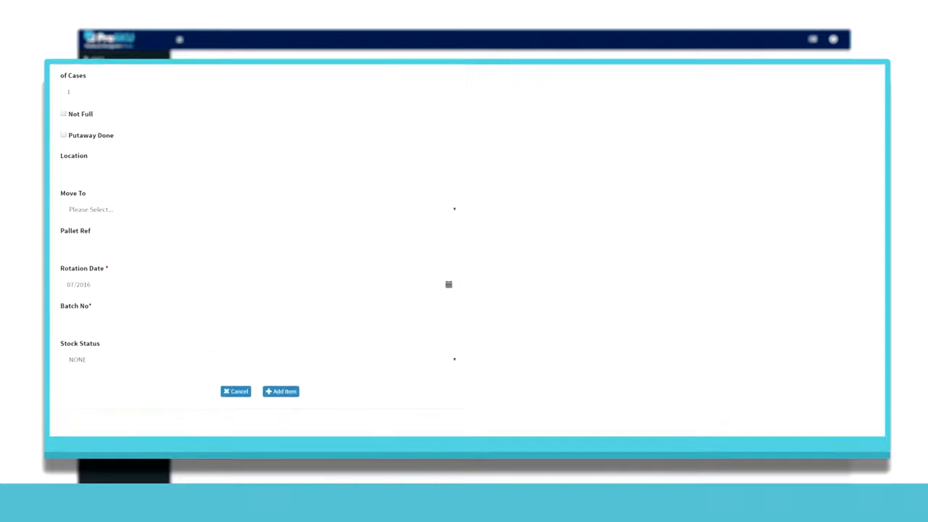
left_click(260, 322)
type("1")
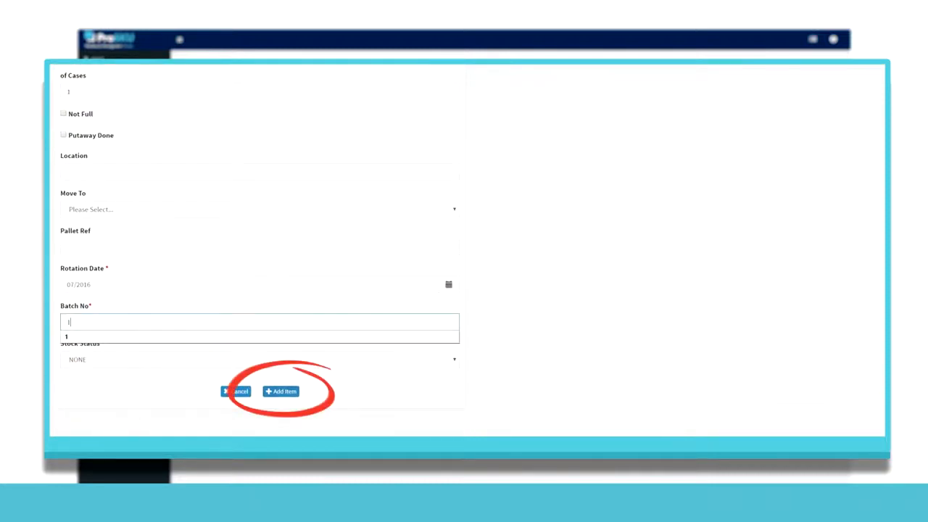
left_click(280, 391)
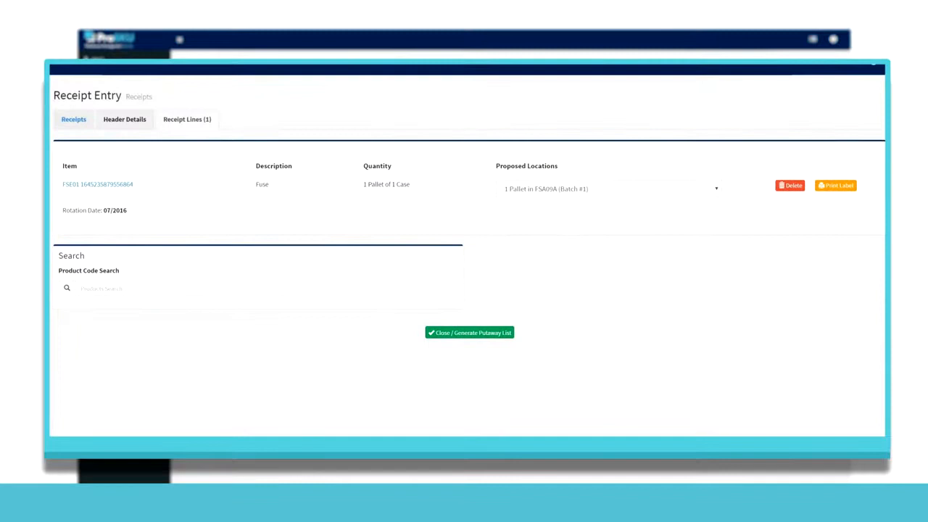
Step: Add a receipt line for 1 case of RES01 (Resistor Pack), then close the receipt and generate its putaway list
left_click(266, 289)
type("re")
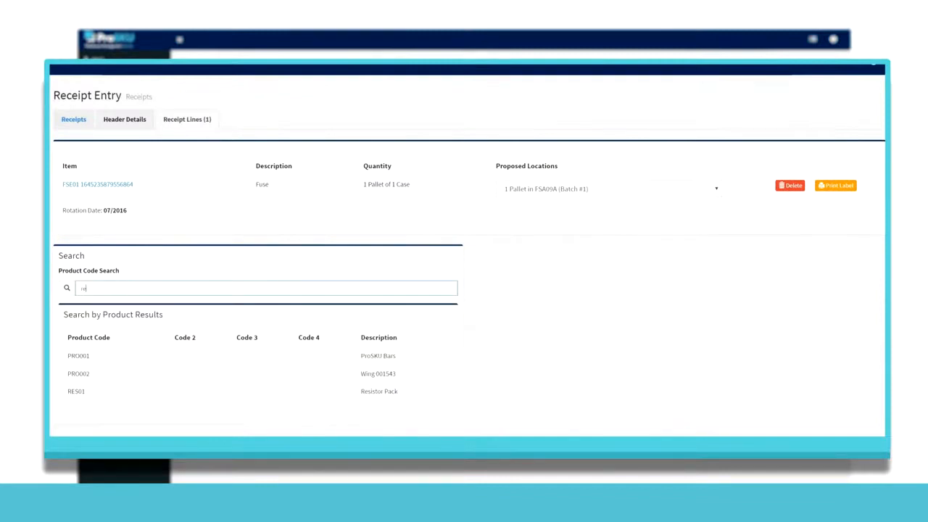
left_click(76, 355)
scroll(468, 254, "down", 2)
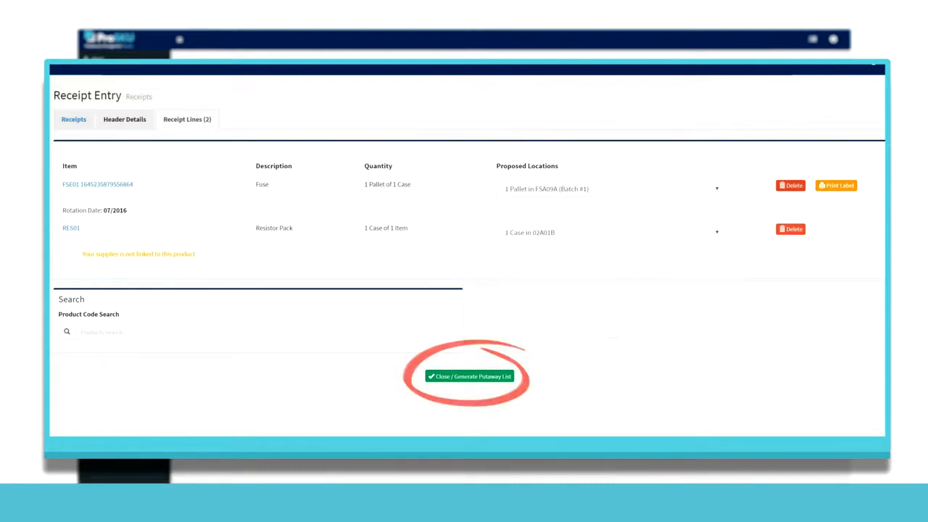
left_click(470, 376)
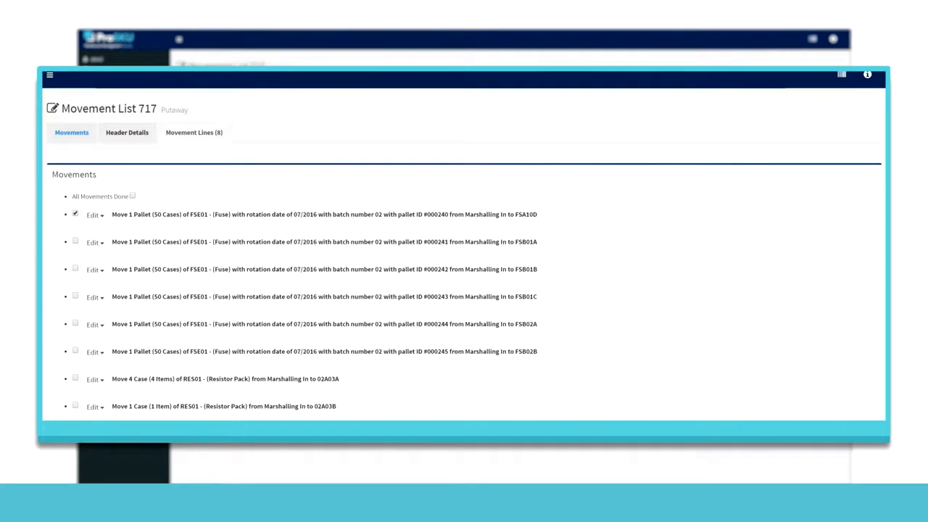
Step: Examine the Move and Recalculate forms for the FSE01 movement to FSA10D in putaway Movement List 717
left_click(95, 215)
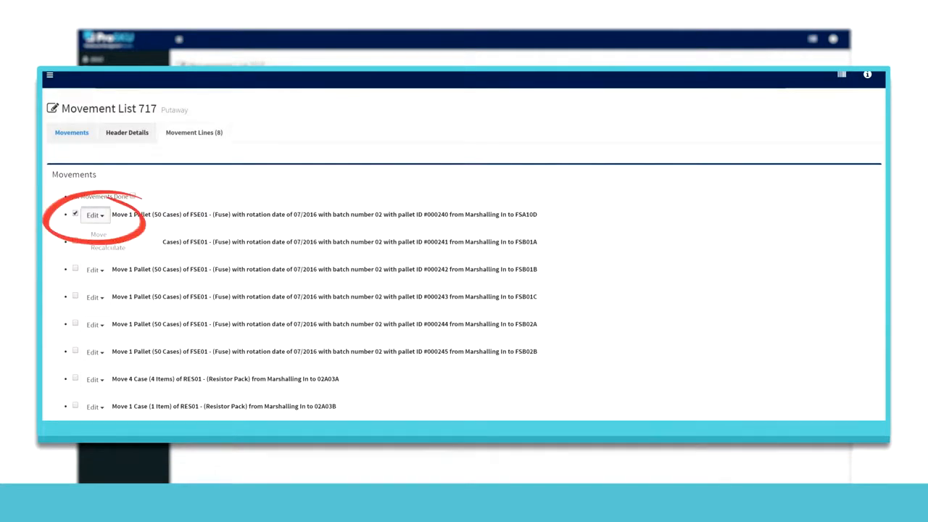
left_click(98, 234)
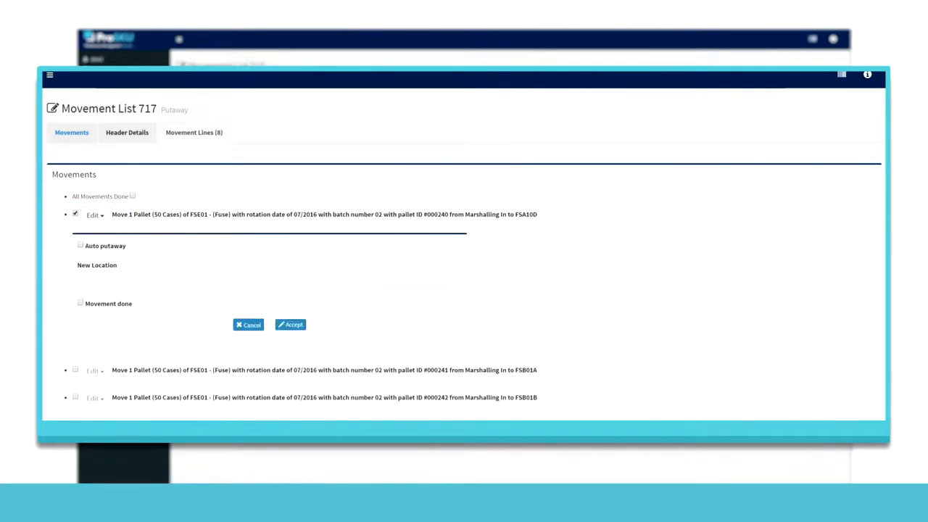
left_click(249, 325)
left_click(95, 215)
left_click(109, 248)
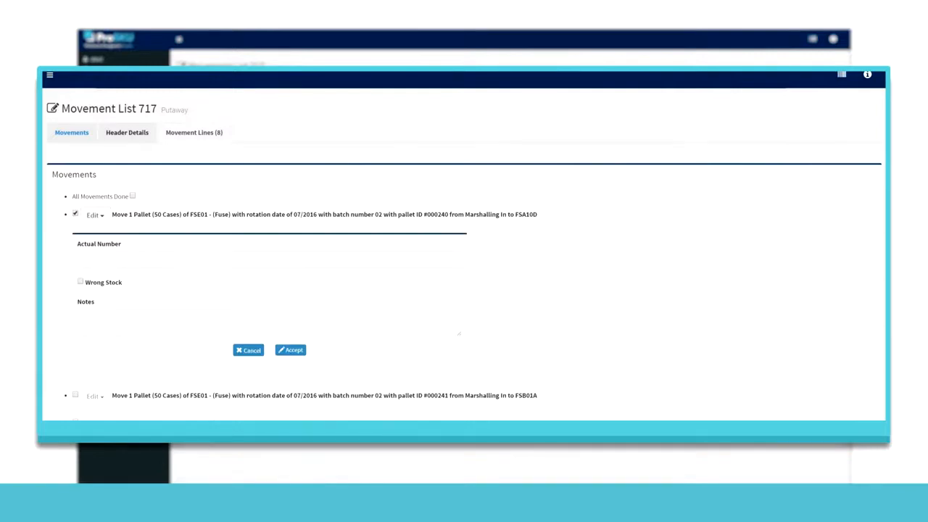
left_click(249, 350)
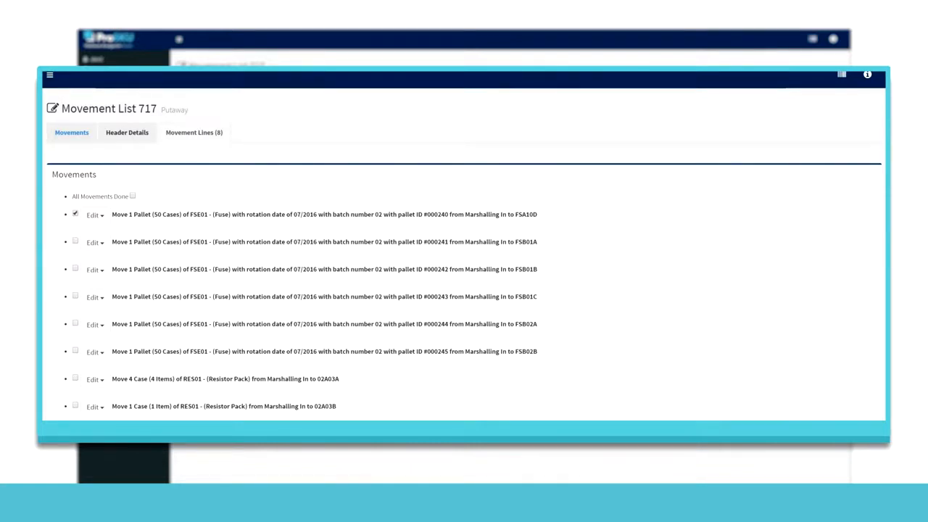
scroll(464, 246, "down", 2)
left_click(464, 344)
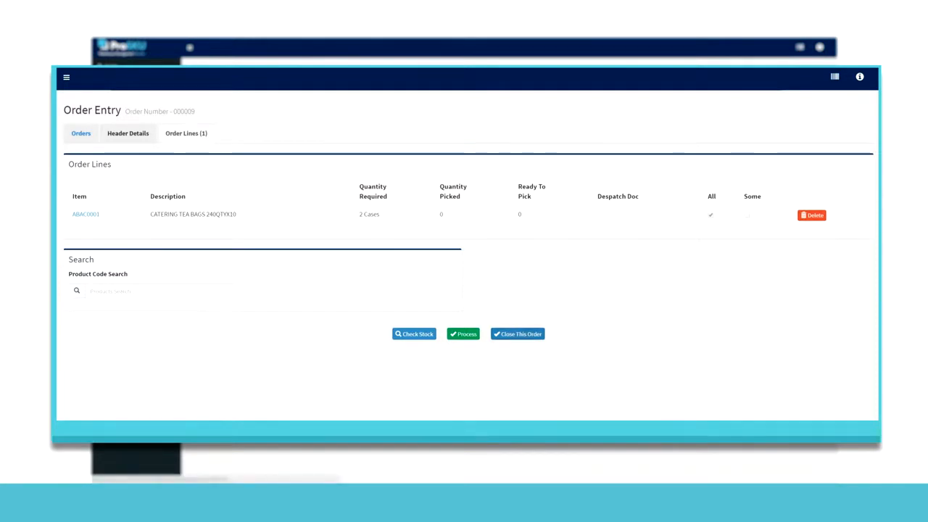
Step: Add an order line for 1 case of ABAC0002 (Instant Coffee 250G Jar)
left_click(269, 291)
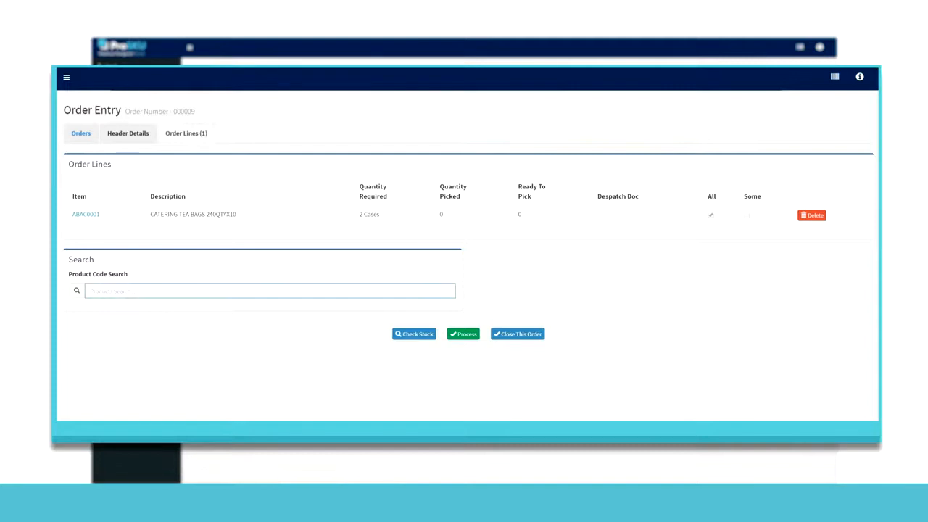
type("ab")
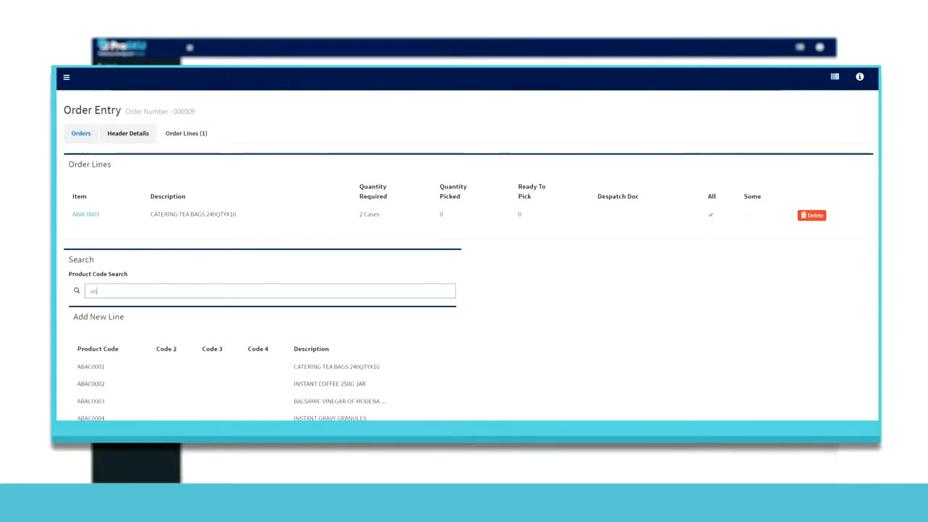
left_click(90, 384)
type("1")
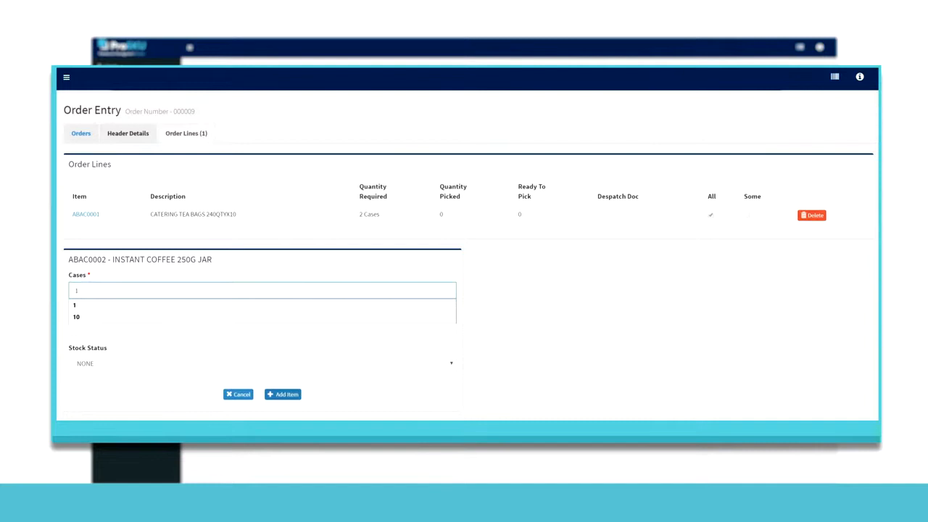
key("Return")
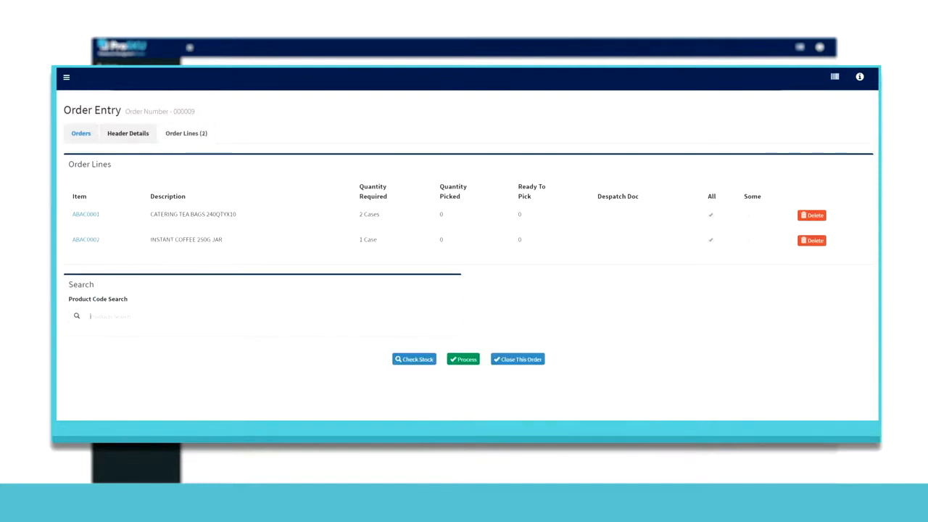
Step: Add an order line for 2 cases of ABAC0003 (Balsamic Vinegar of Modena) and check stock for the order
type("ab")
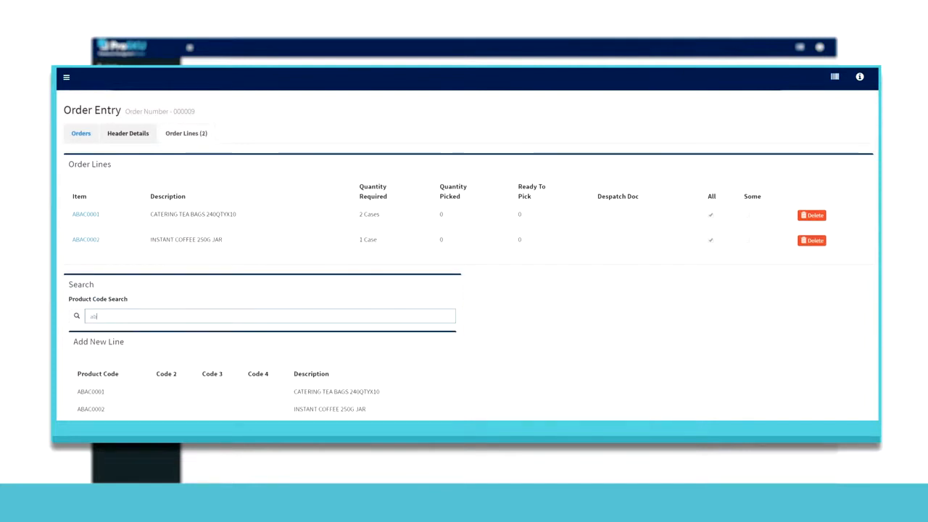
left_click(90, 427)
type("2")
left_click(282, 418)
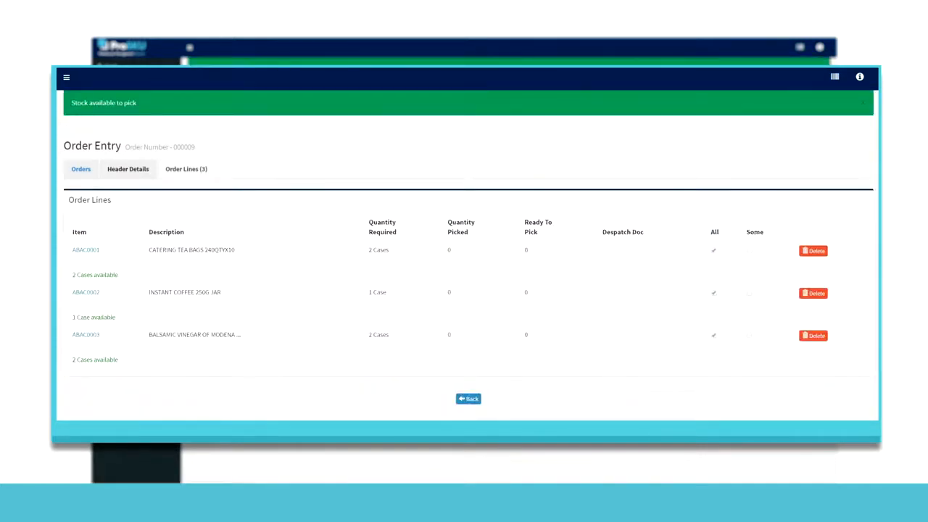
left_click(468, 399)
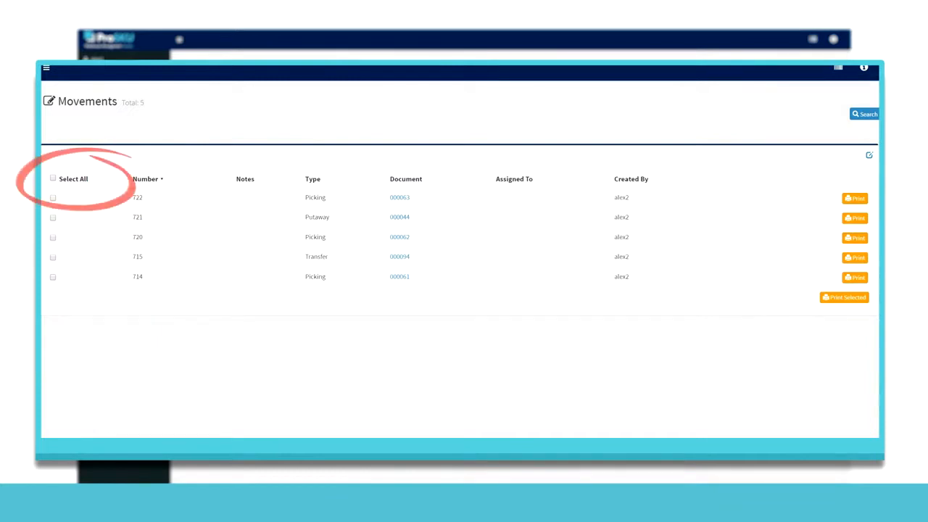
Step: Select all movement lists on the Movements page
left_click(53, 178)
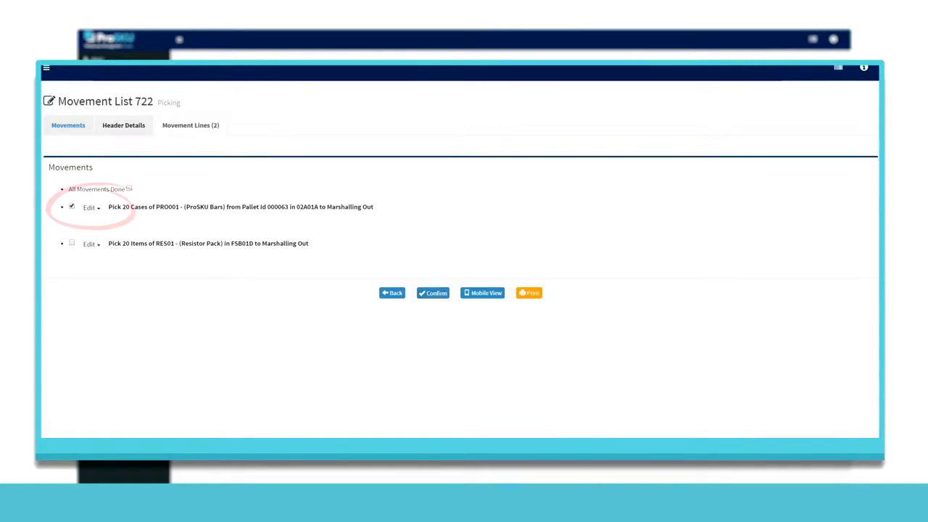
Step: Examine the Cancel confirmation and the Recalculate form for the PRO001 pick in Movement List 722
left_click(92, 208)
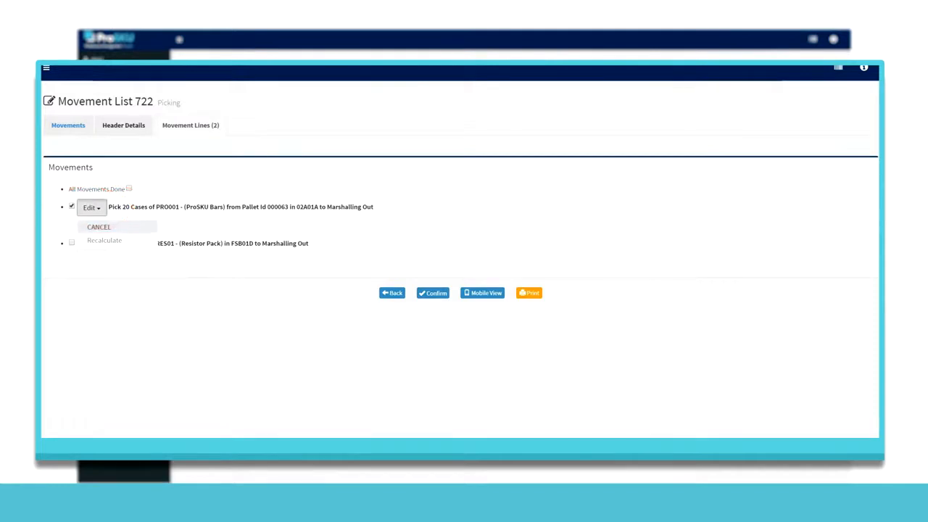
left_click(101, 225)
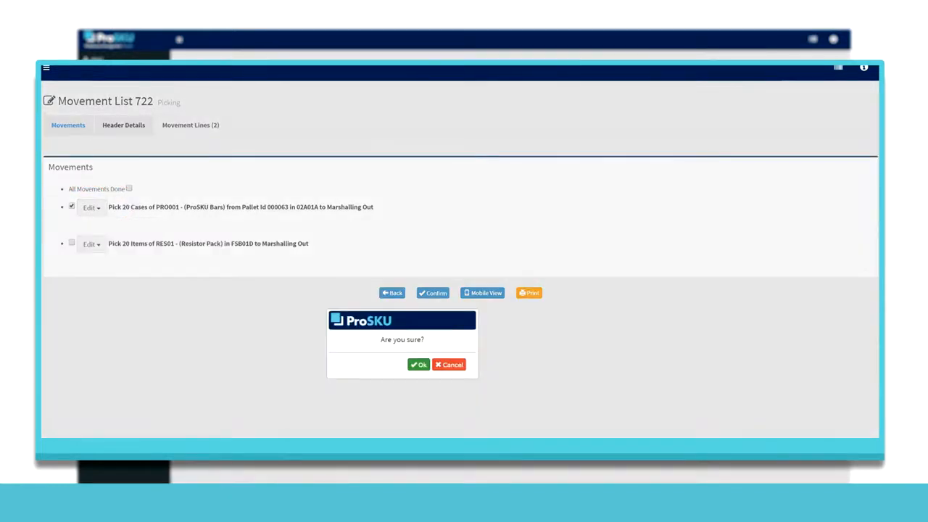
left_click(448, 365)
left_click(92, 208)
left_click(109, 241)
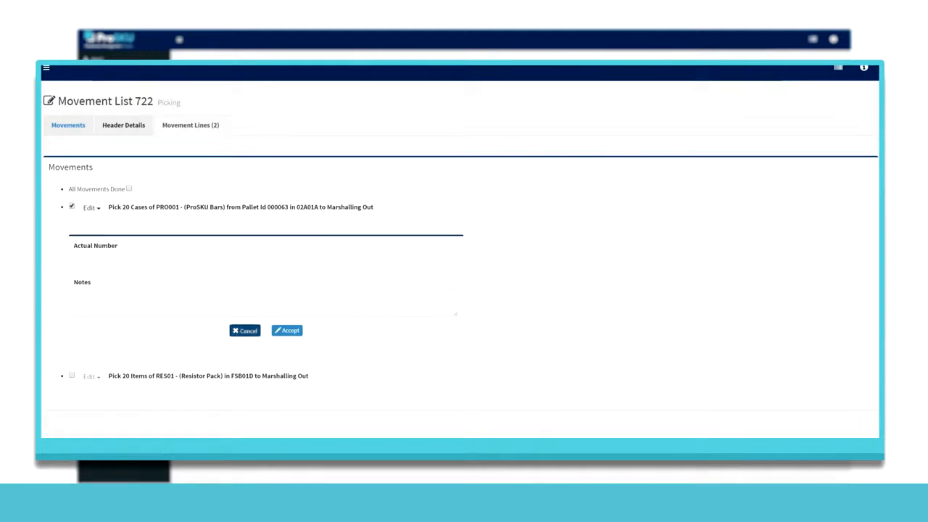
left_click(245, 331)
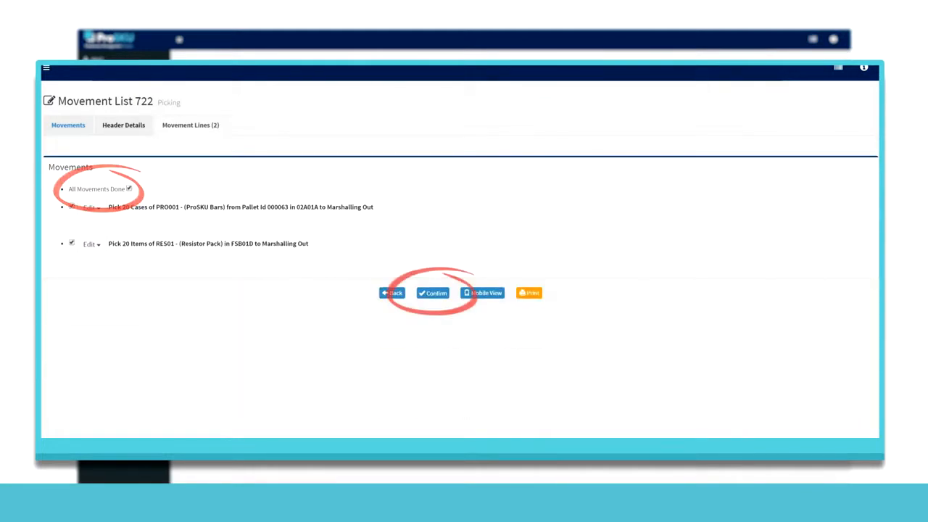
Step: Mark all movements in picking Movement List 722 as done and confirm the list
left_click(432, 293)
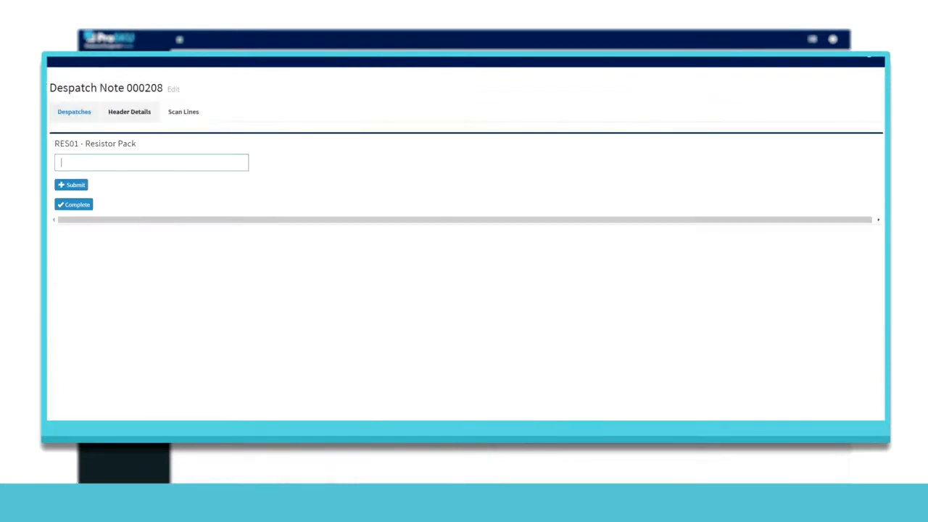
Step: Enter 01 as the scan for RES01 (Resistor Pack) on the part-scanned despatch note and complete the scanning
type("01")
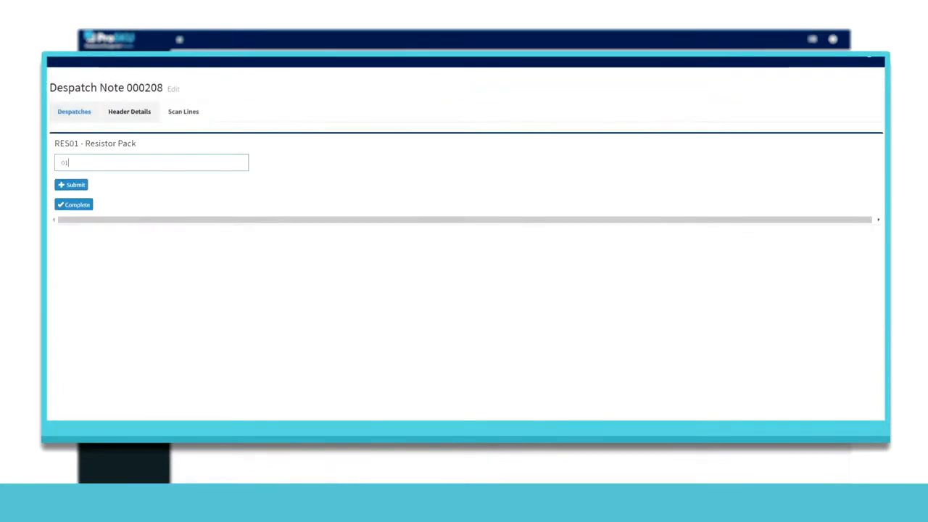
key("Return")
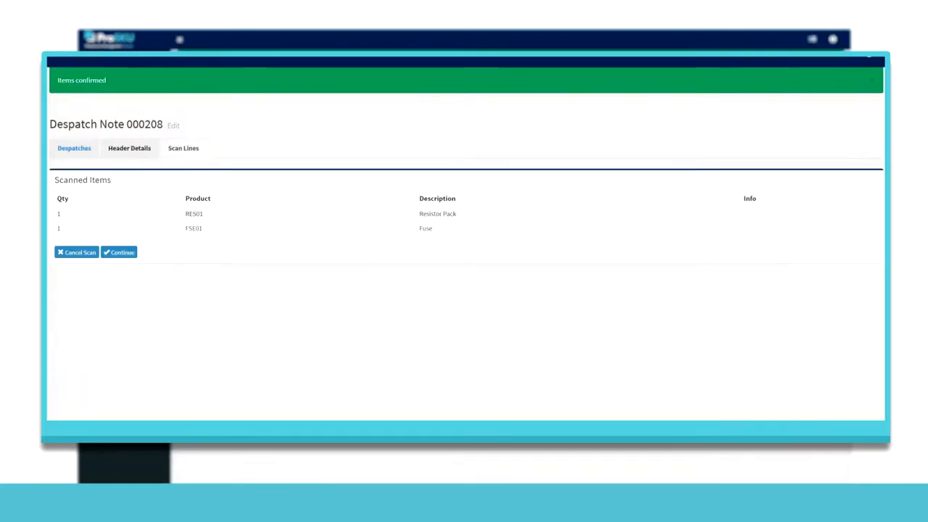
left_click(119, 252)
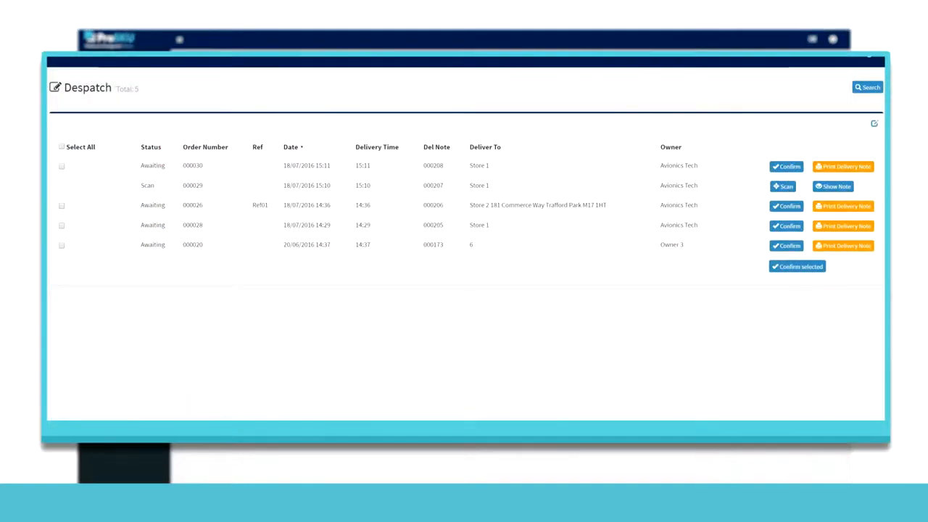
Step: Select the newest awaiting Avionics Tech despatch to Store 1, timed 15:11, and confirm it
left_click(61, 167)
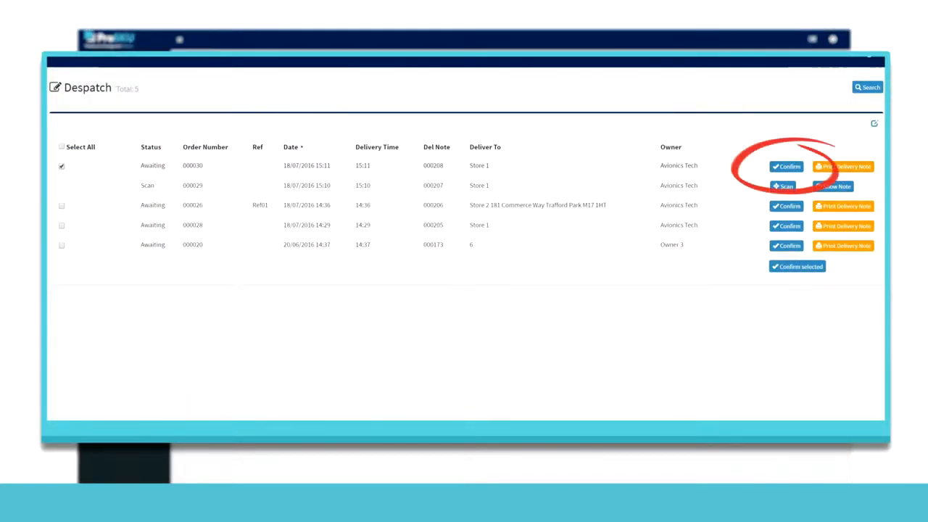
left_click(786, 167)
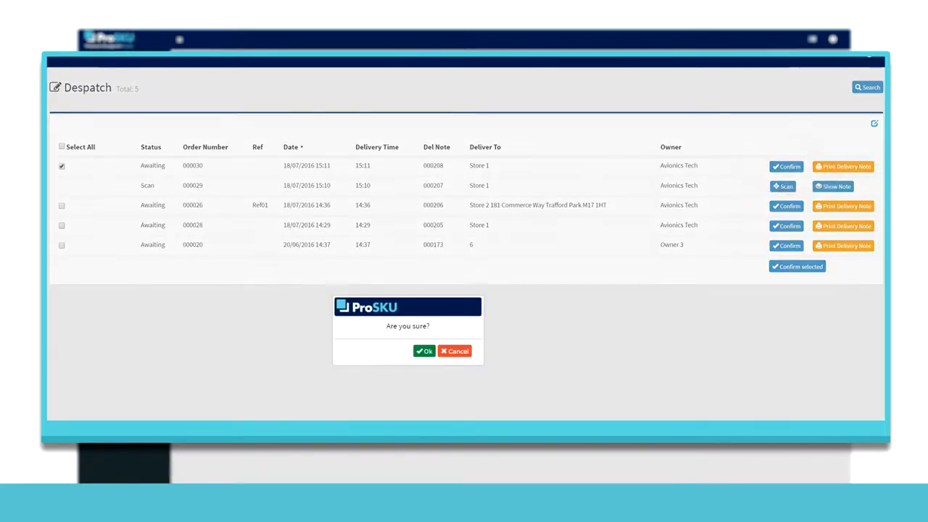
left_click(424, 351)
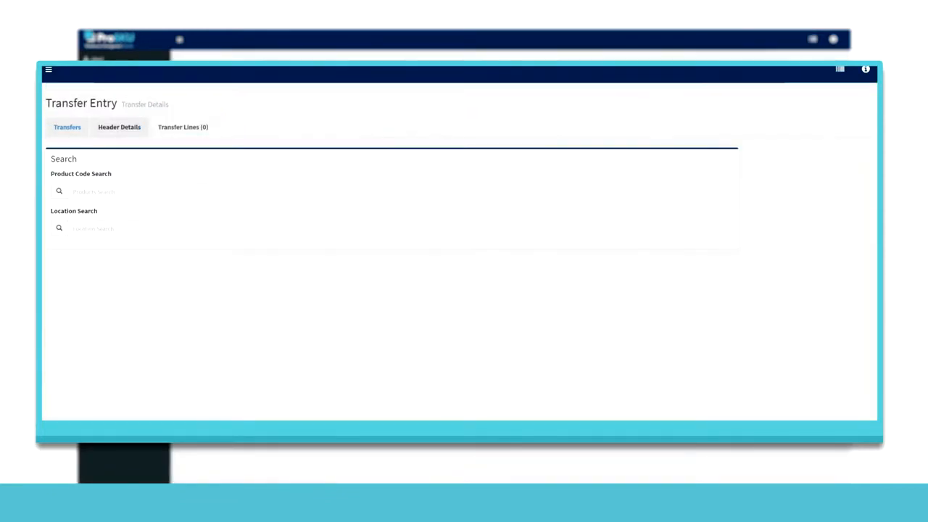
Step: Search the transfer products for "fs" and add a transfer of the FSE01 Fuse pallet from FSA06D to location FSA02A
type("fs")
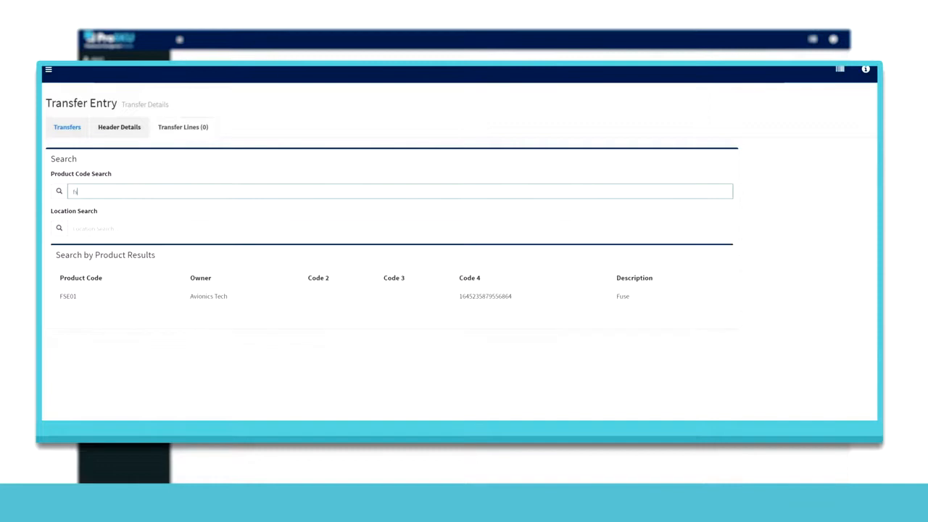
left_click(68, 296)
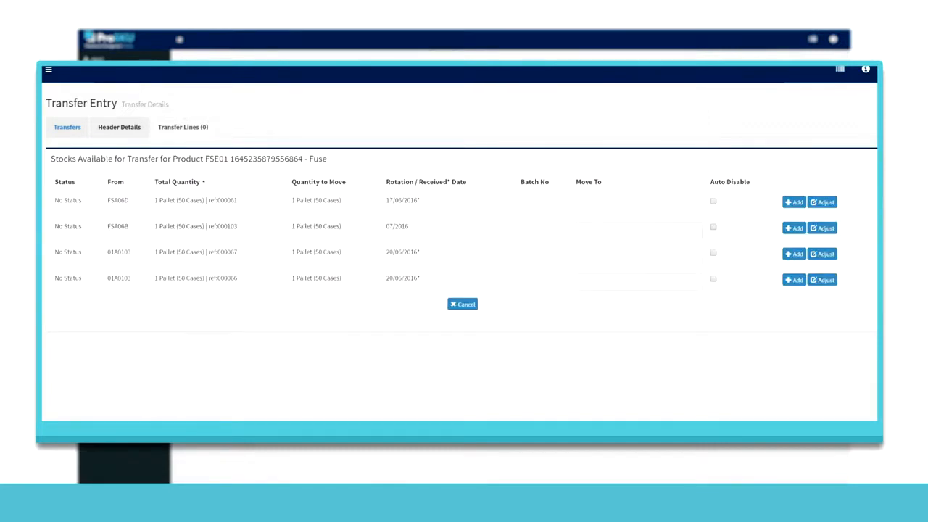
left_click(638, 204)
type("F")
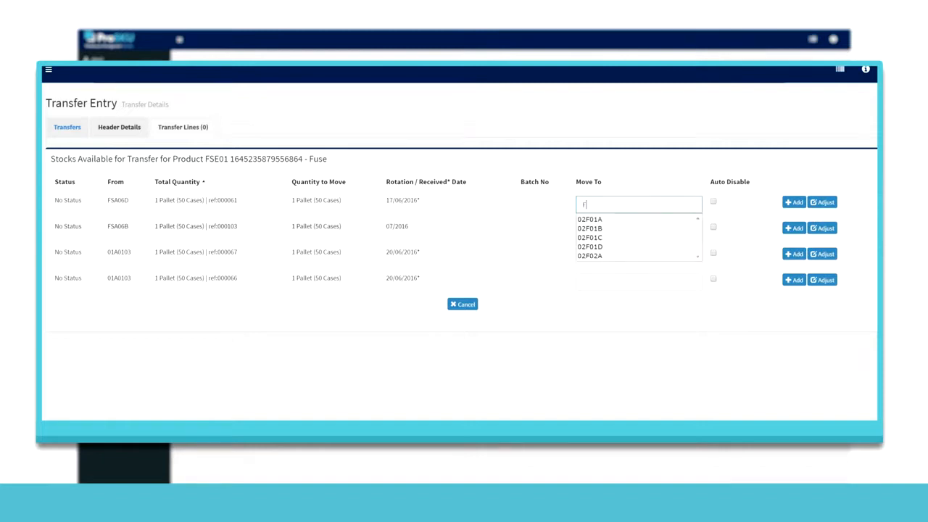
type("SA")
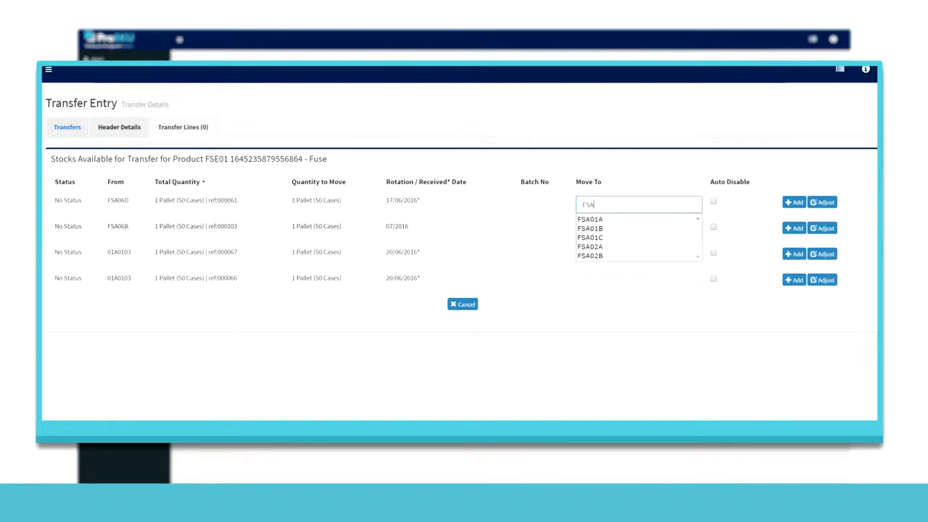
left_click(634, 247)
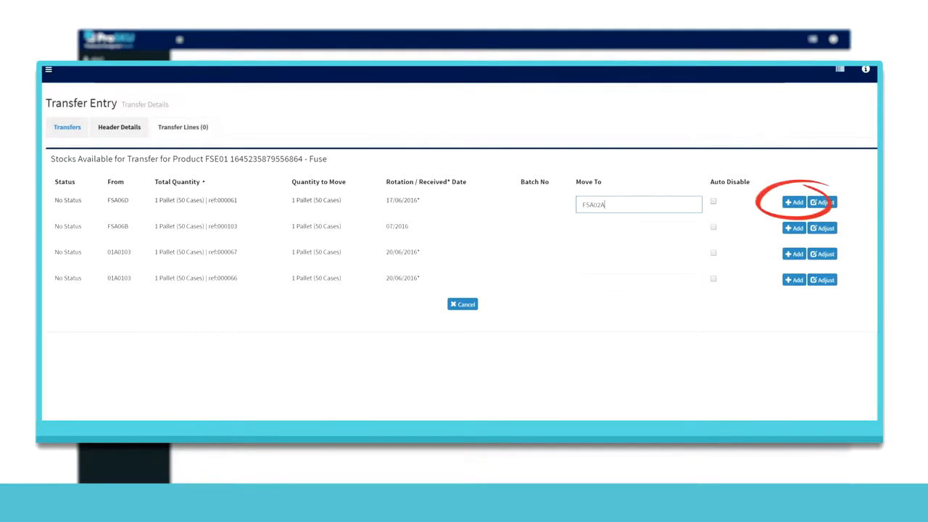
left_click(794, 202)
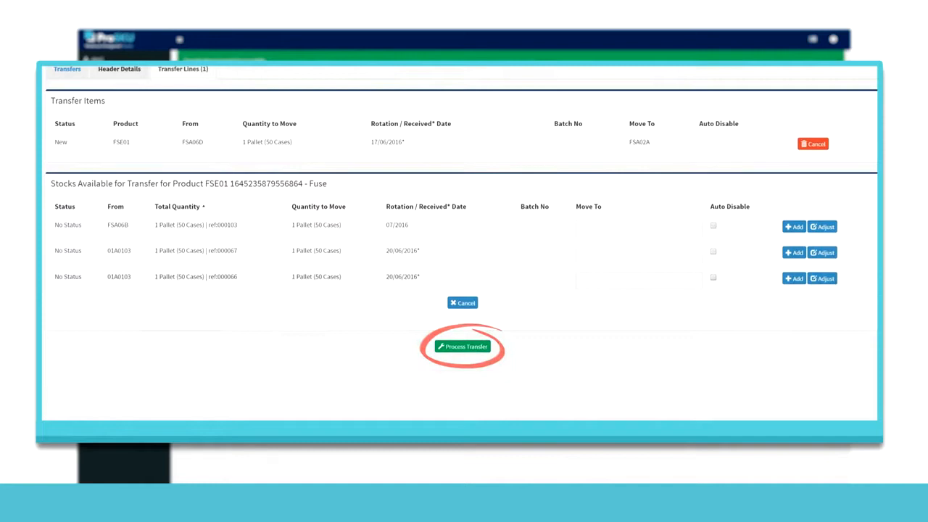
left_click(462, 347)
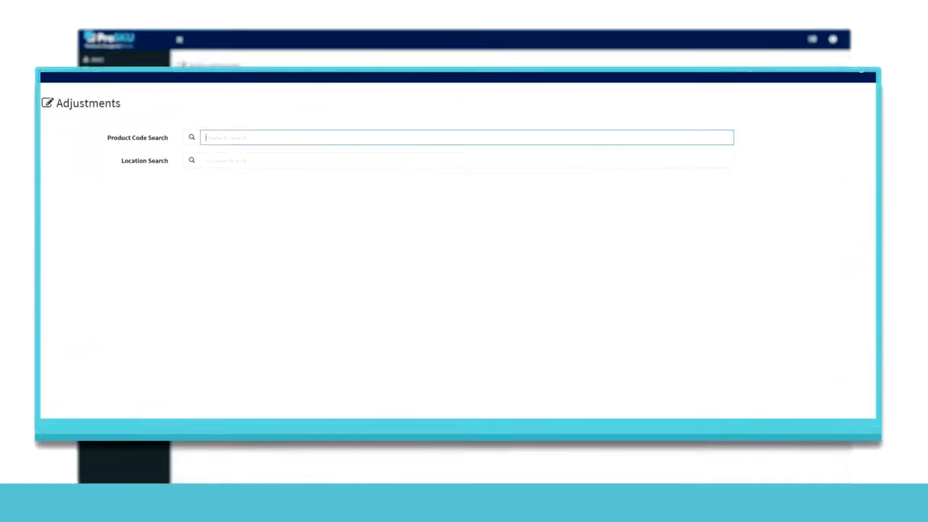
Step: Find FSE01 (Fuse) in Adjustments and start a new stock entry of 1 pallet in location 02A02D
type("fs")
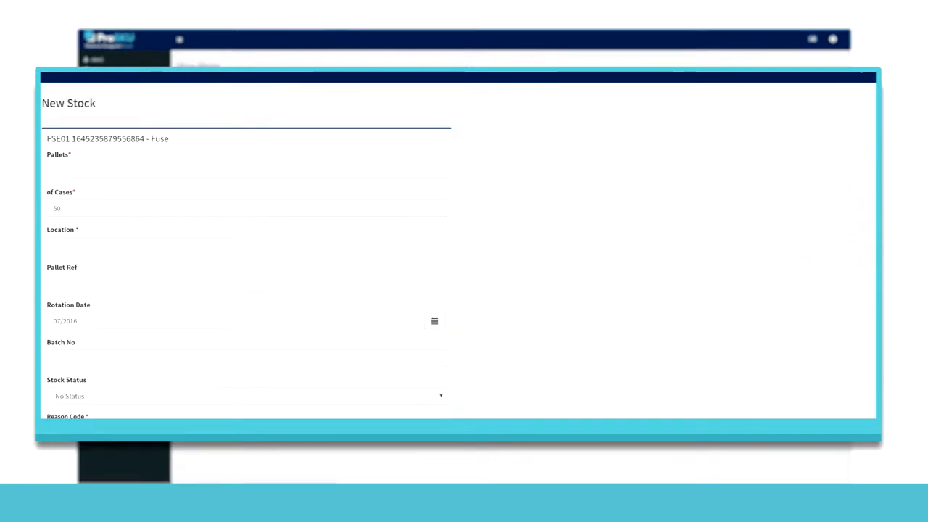
type("1")
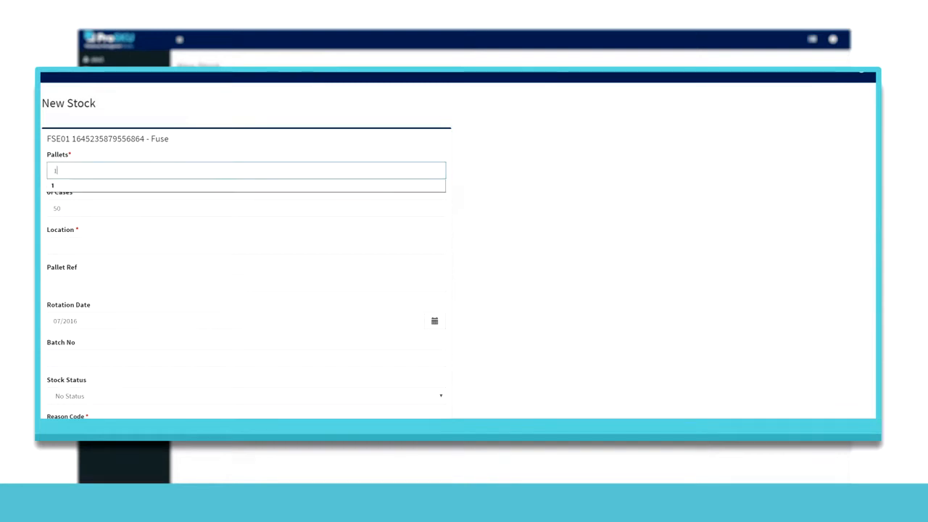
key("Tab")
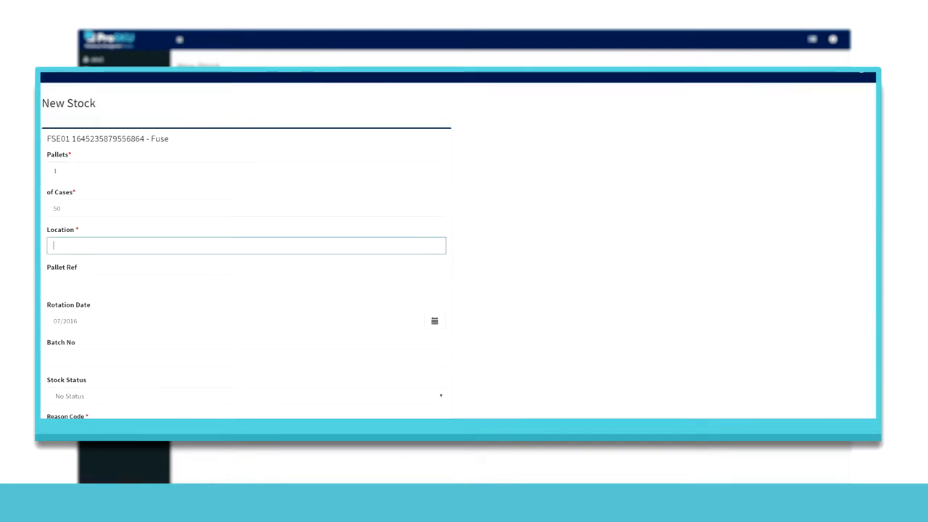
type("02A02D")
Step: Set the new stock's batch number to 2 and its reason code to Warm, and create the stock
left_click(246, 358)
type("2")
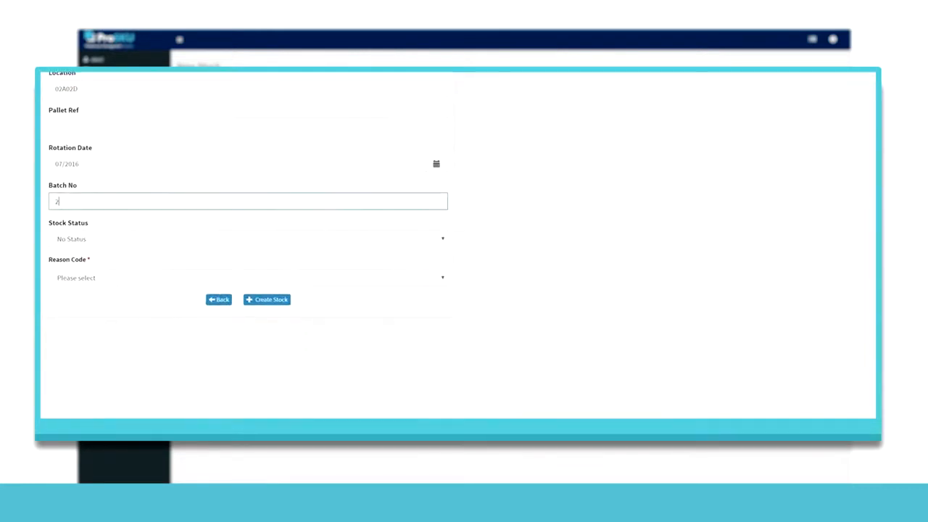
left_click(248, 263)
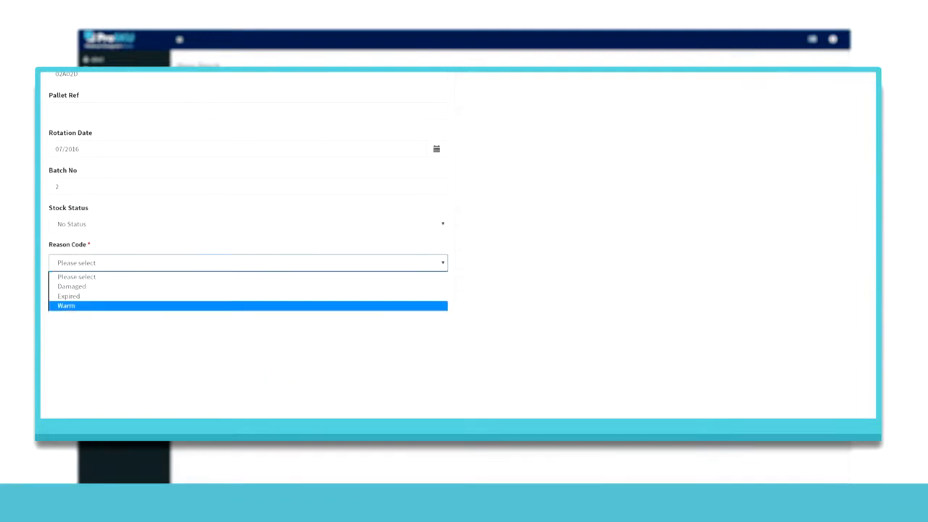
left_click(248, 306)
left_click(267, 285)
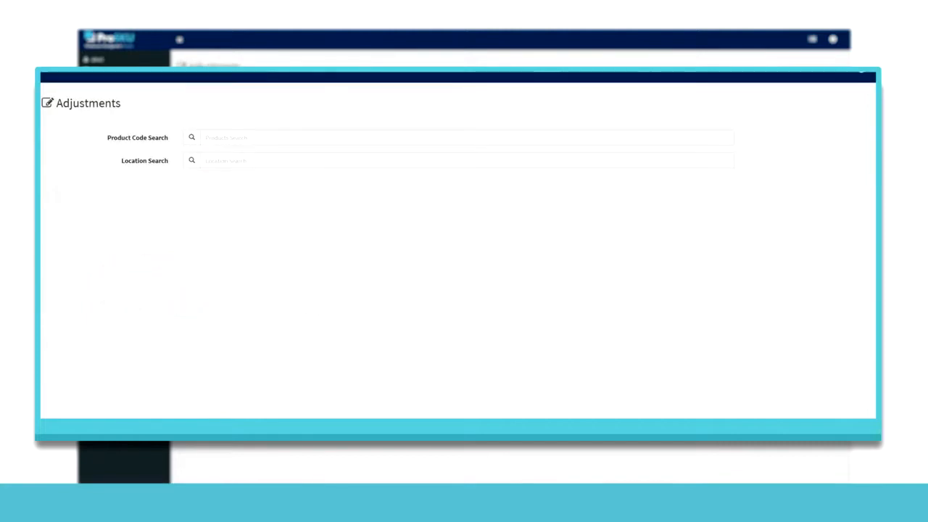
Step: Search for "fse", adjust the Fuse pallet in FSA09A to 2 cases with a reason code, and save
type("se")
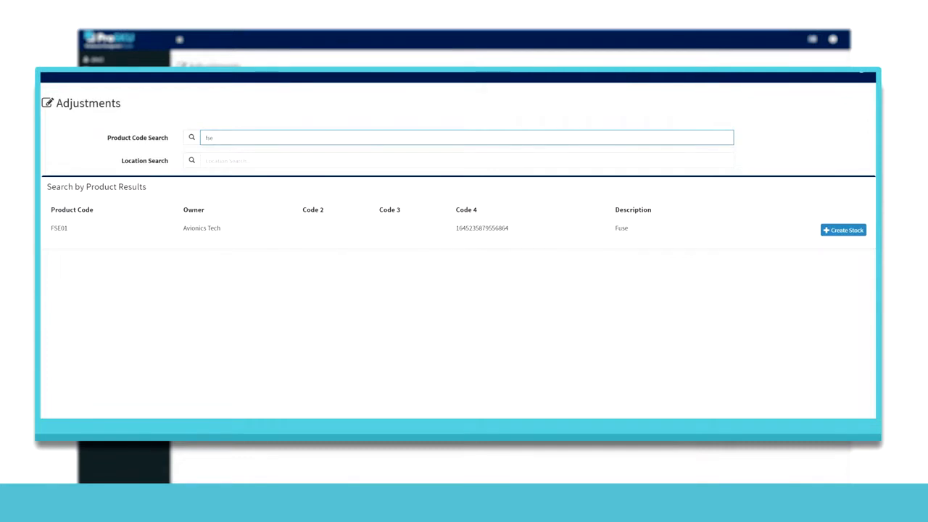
key("Return")
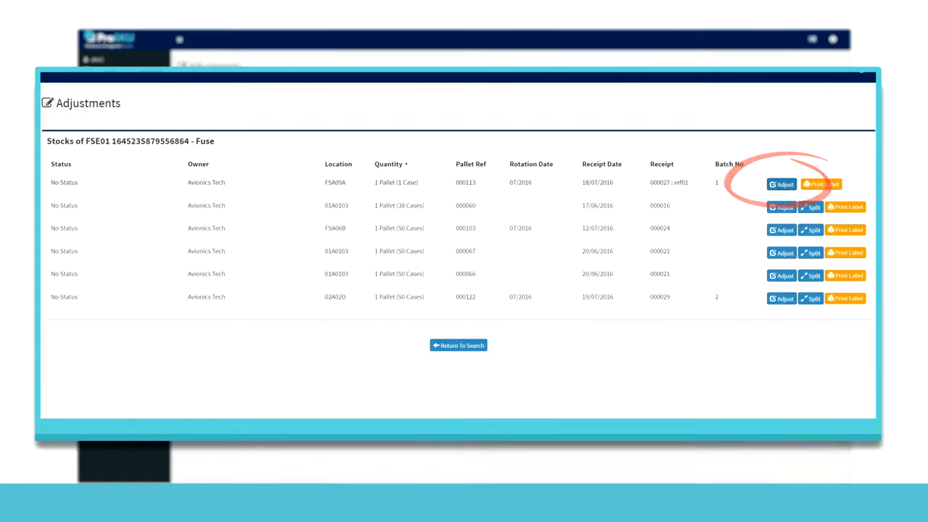
left_click(145, 356)
key("BackSpace")
type("2")
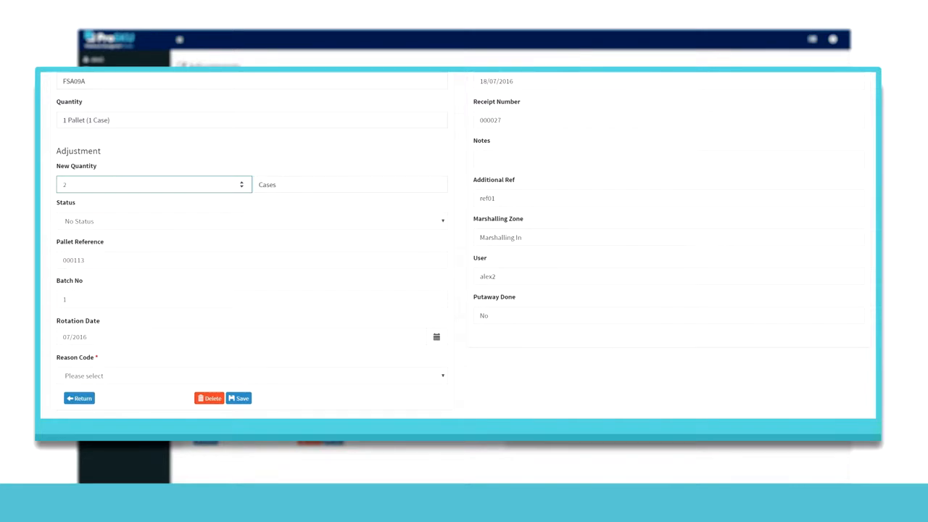
left_click(251, 375)
left_click(73, 417)
left_click(238, 398)
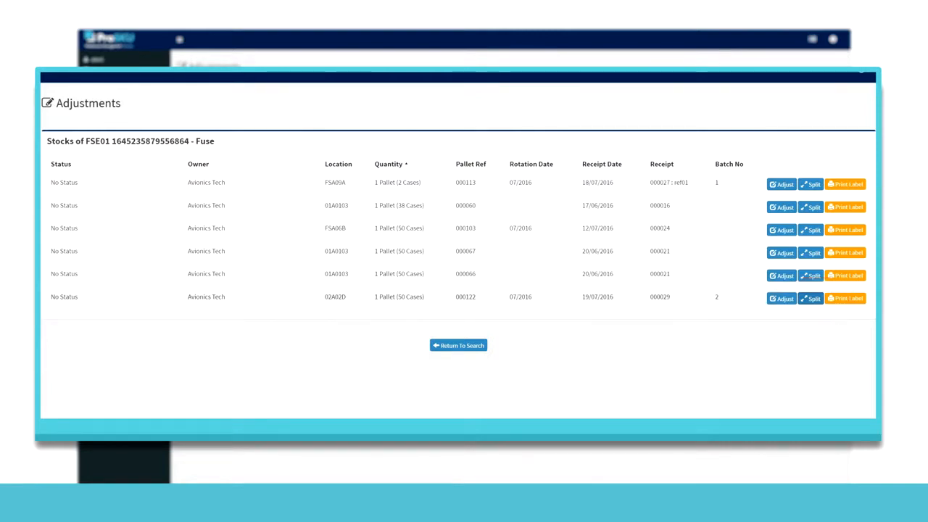
Step: Examine the Split Stock form for the FSE01 pallet in 02A02D and return to the search
left_click(810, 298)
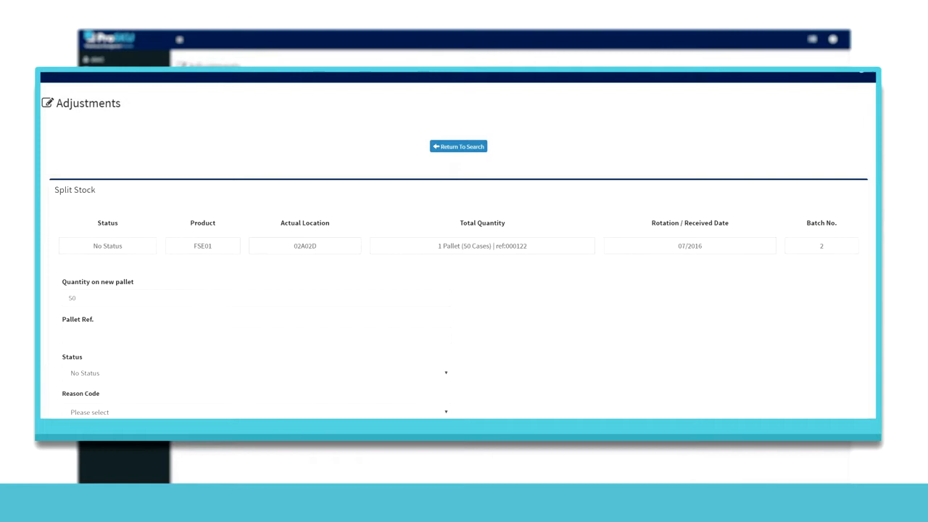
left_click(458, 147)
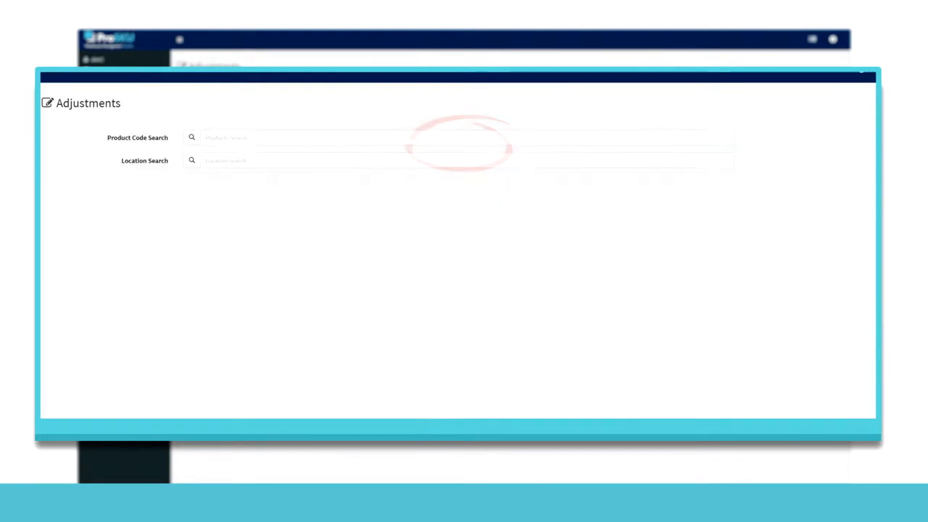
Step: Search for products containing "a" and open the serial management of the AVTSR01 pallet in 02A02B
left_click(466, 137)
type("a")
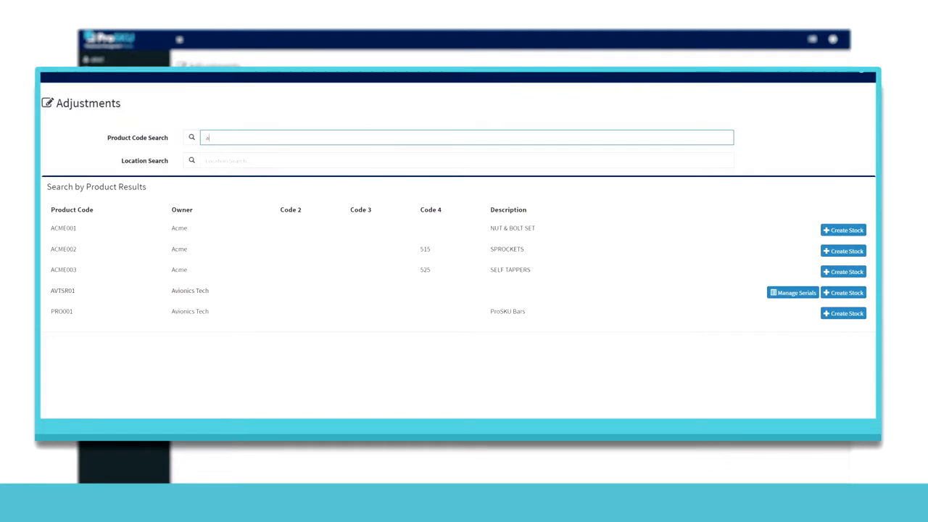
left_click(190, 291)
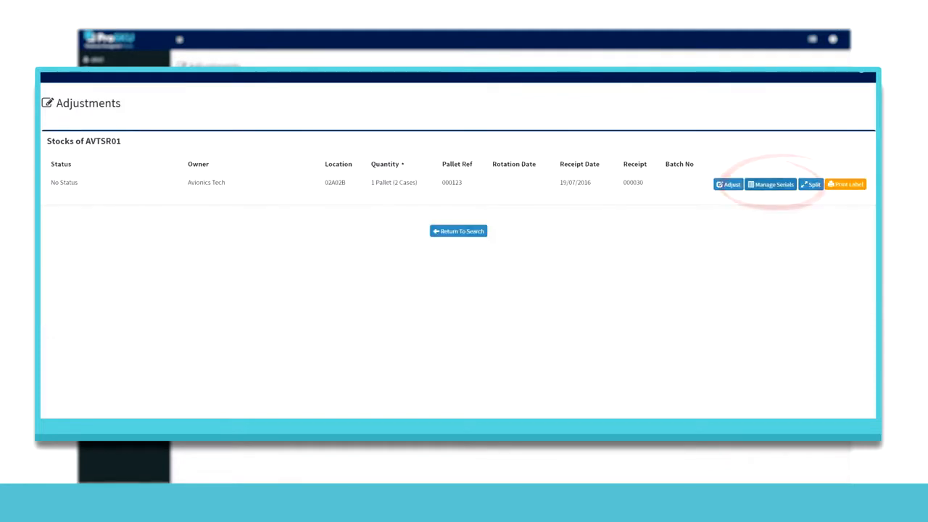
left_click(771, 185)
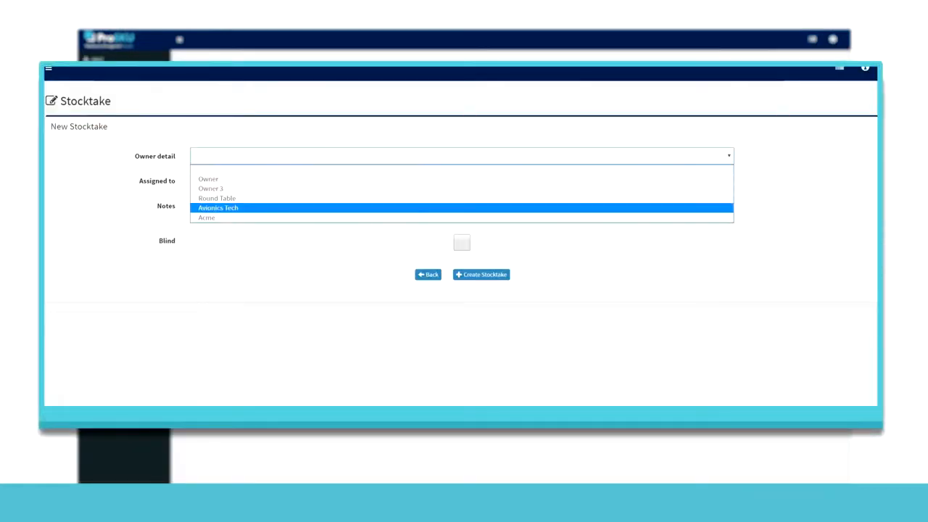
Step: Create a new stocktake for owner Avionics Tech and assign it to a staff member
left_click(218, 208)
left_click(462, 181)
left_click(207, 205)
left_click(482, 275)
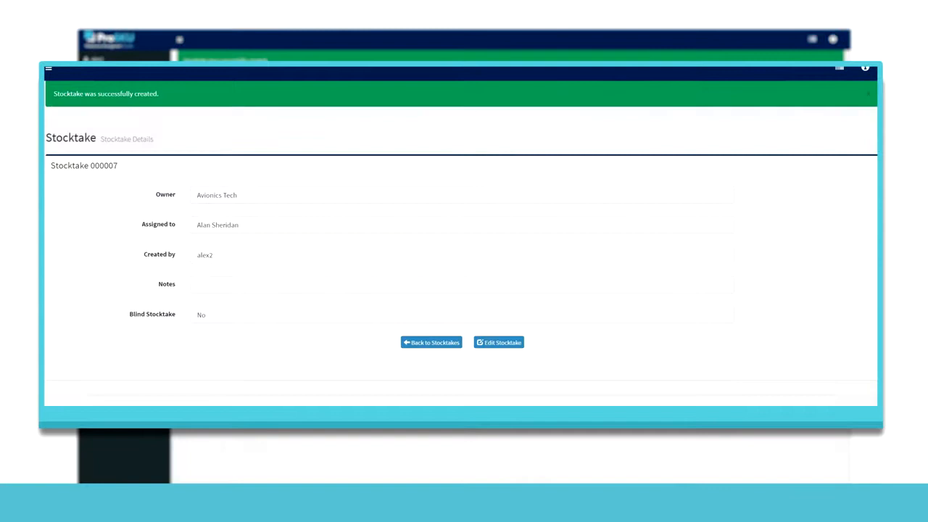
Step: Find product FSE01 by searching for "f", add all its stock to the stocktake, and begin the stocktake
left_click(545, 347)
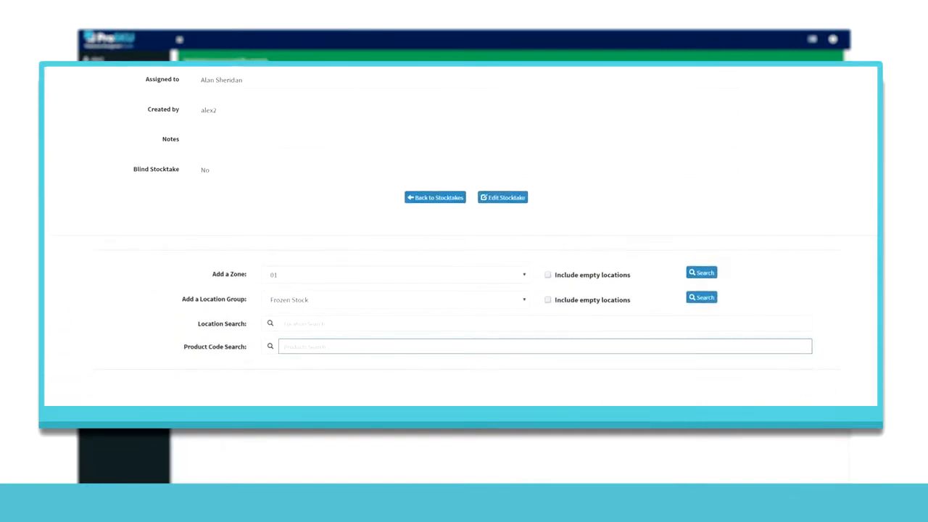
type("f")
left_click(67, 378)
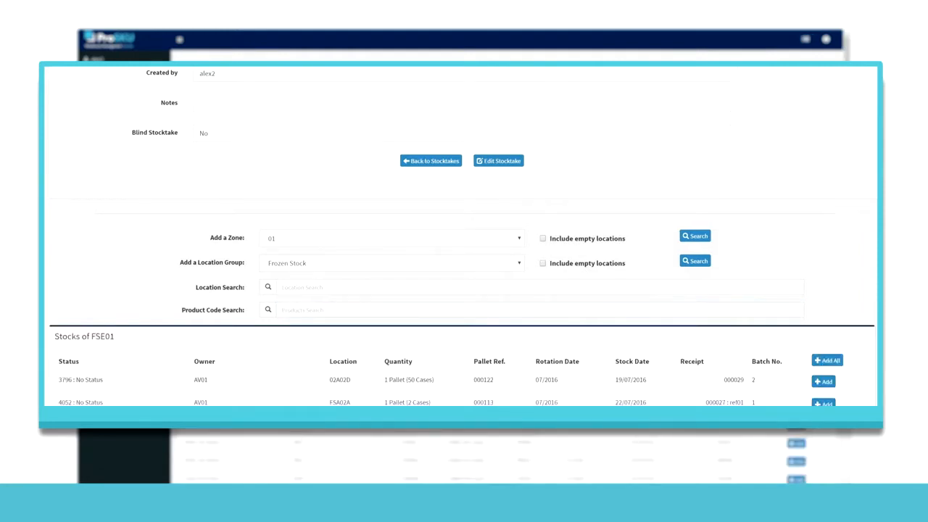
scroll(464, 290, "down", 3)
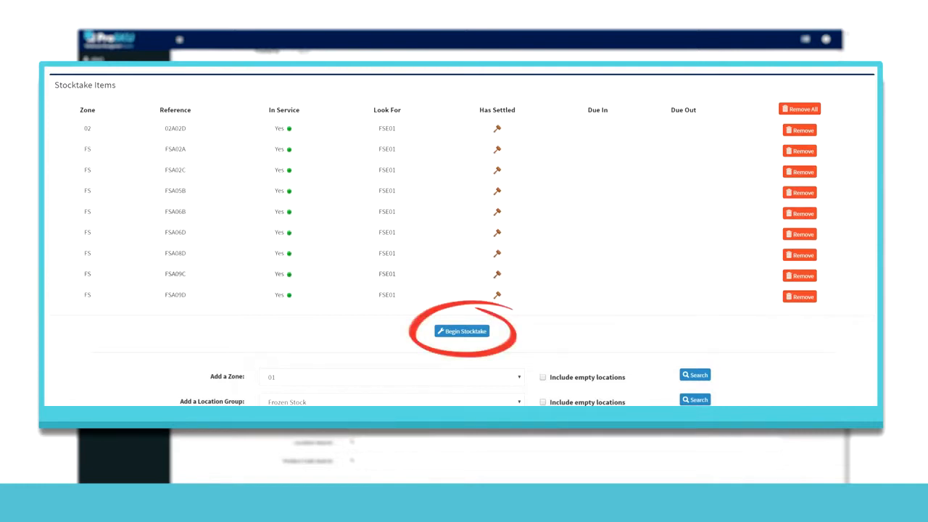
left_click(462, 331)
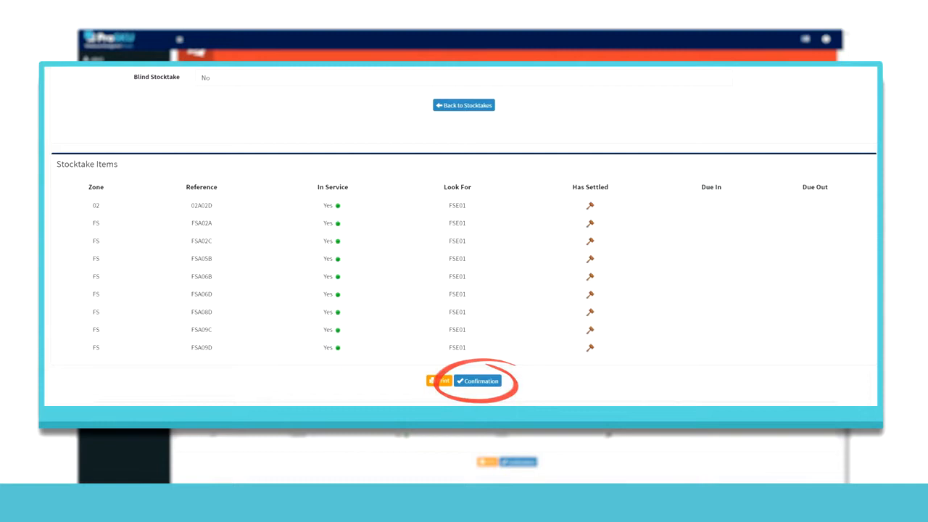
Step: Enter confirmed quantities of 45 for 02A02D, 2 for FSA02A and 50 for every other listed location, and confirm the stocktake
left_click(477, 381)
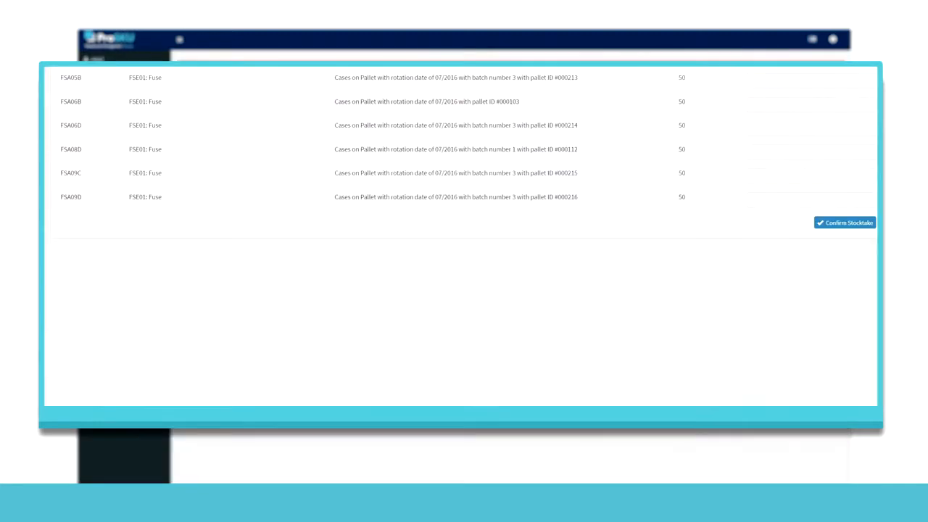
left_click(806, 224)
type("45")
key("Tab")
type("2")
key("Tab")
type("50")
key("Tab")
type("50")
key("Tab")
type("50")
scroll(461, 240, "down", 3)
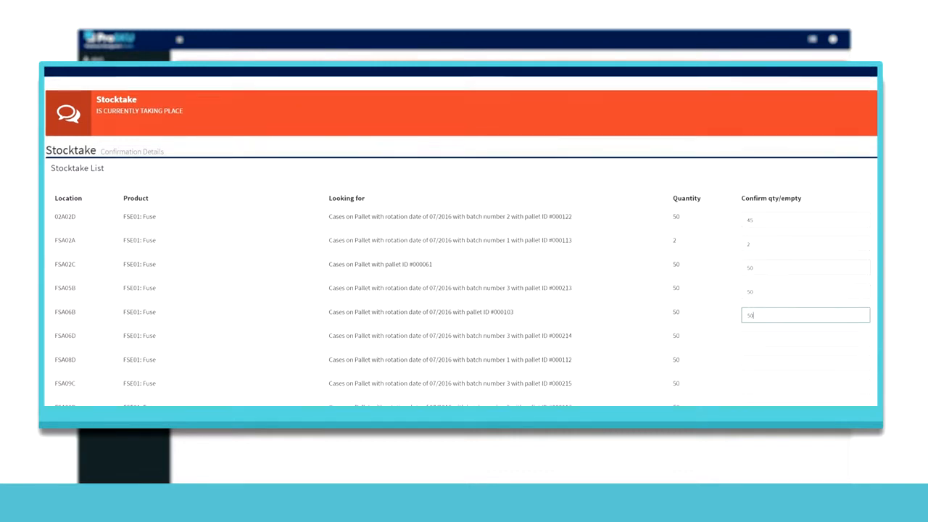
key("Tab")
type("50")
key("Tab")
type("50")
key("Tab")
type("50")
key("Tab")
type("50")
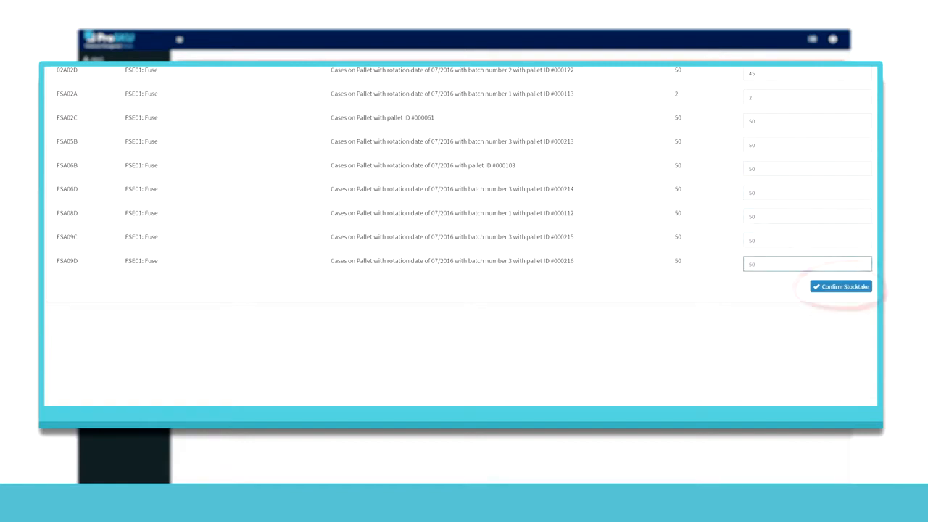
key("Tab")
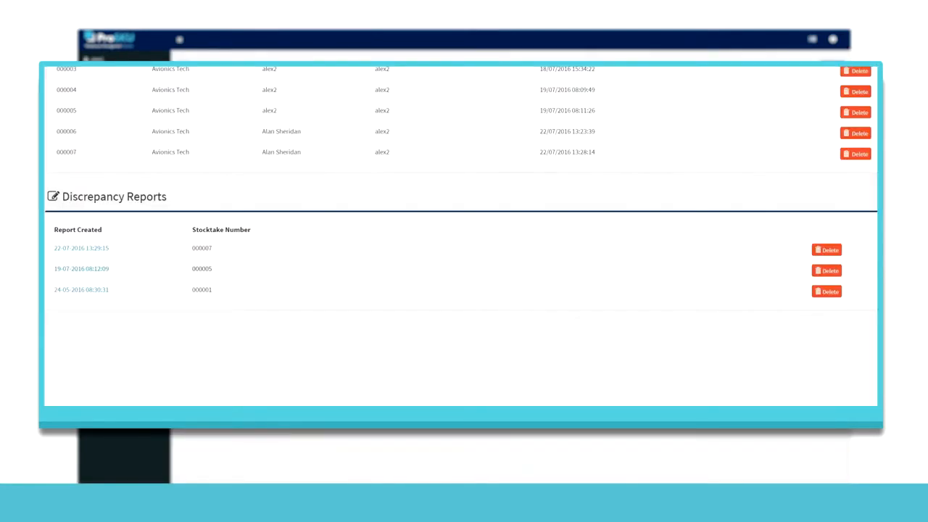
Step: Open the discrepancy report created for stocktake 000007
left_click(81, 248)
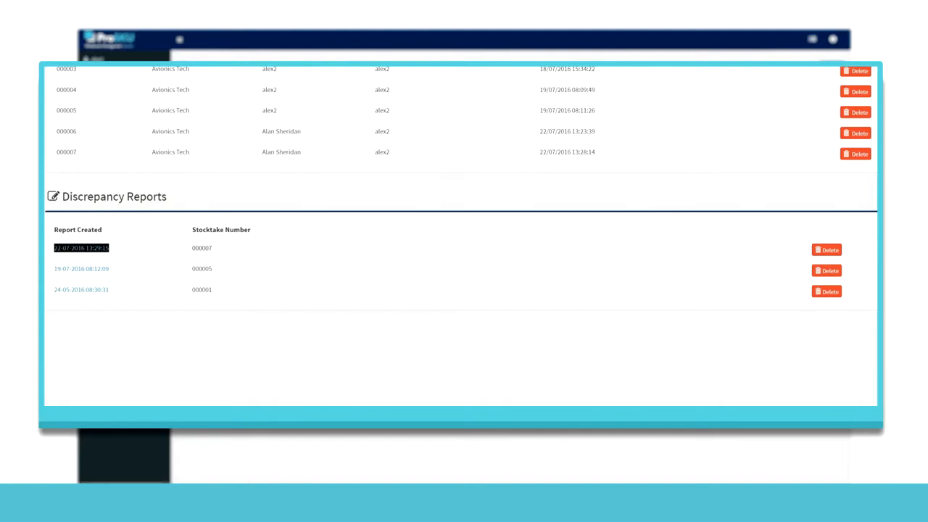